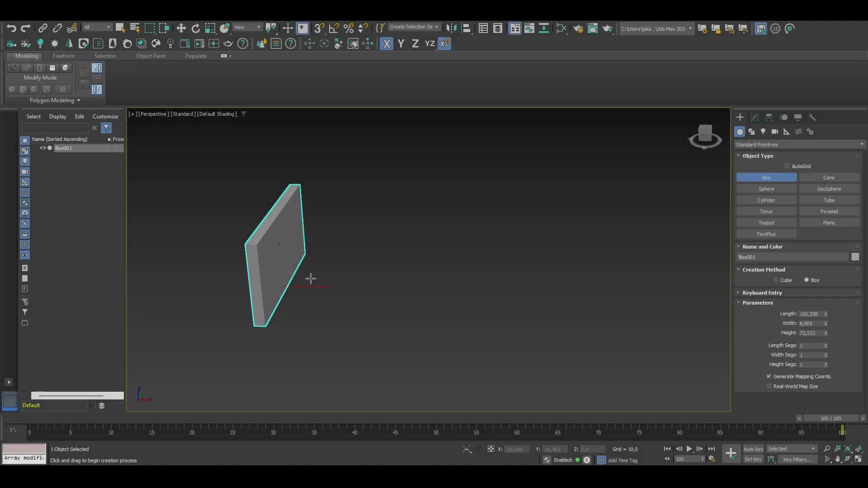
Step: Clone the wall box sideways to create additional wall pieces
{"action": "key", "text": "w"}
{"action": "key", "text": "t"}
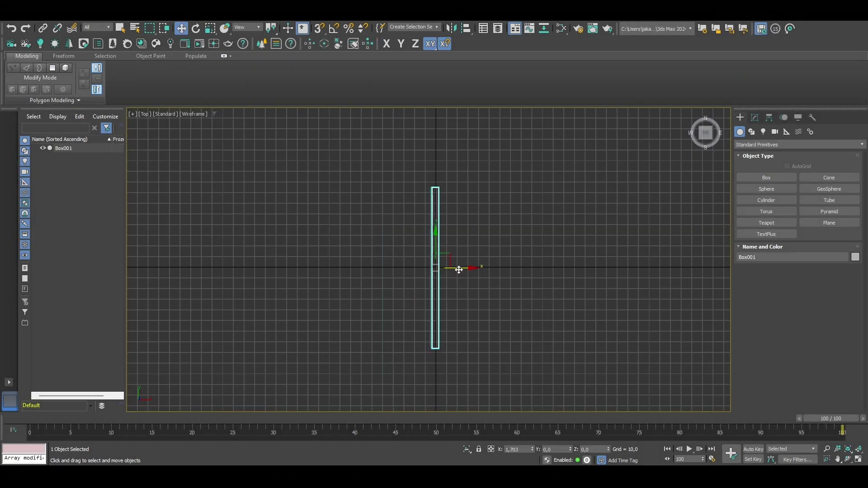
{"action": "left_click_drag", "start_coordinate": [436, 296], "coordinate": [513, 296], "text": "shift"}
{"action": "key", "text": "p"}
{"action": "left_click_drag", "start_coordinate": [421, 253], "coordinate": [440, 268], "text": "shift"}
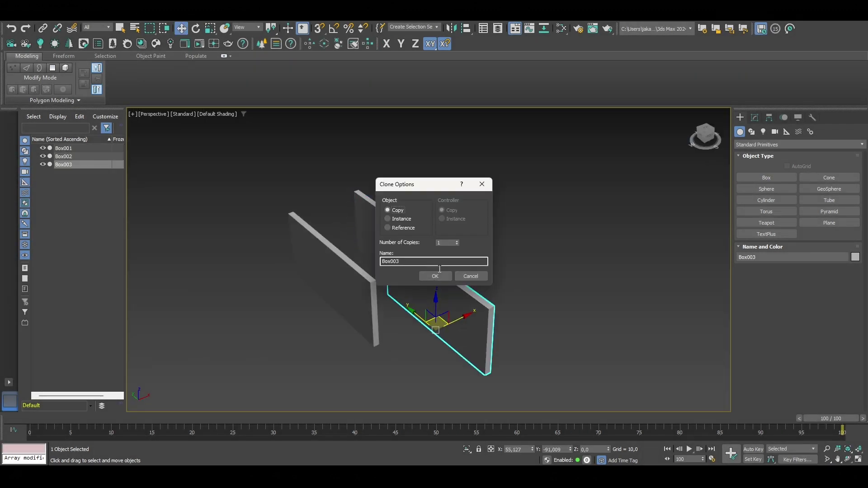
{"action": "key", "text": "w"}
Step: Resize a wall copy into the end wall spanning between the side walls
{"action": "key", "text": "t"}
{"action": "key", "text": "p"}
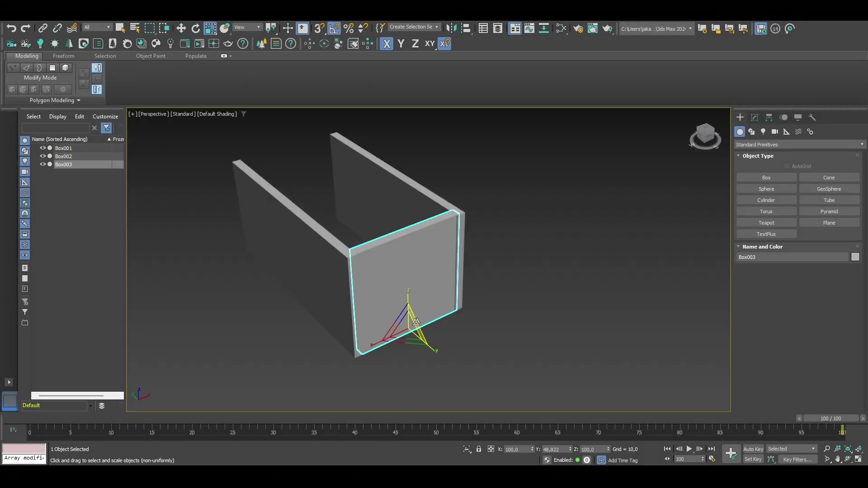
{"action": "middle_click_drag", "start_coordinate": [413, 317], "coordinate": [453, 294], "text": "alt"}
{"action": "left_click_drag", "start_coordinate": [407, 304], "coordinate": [514, 416], "text": "shift"}
{"action": "middle_click_drag", "start_coordinate": [515, 416], "coordinate": [419, 313], "text": "alt"}
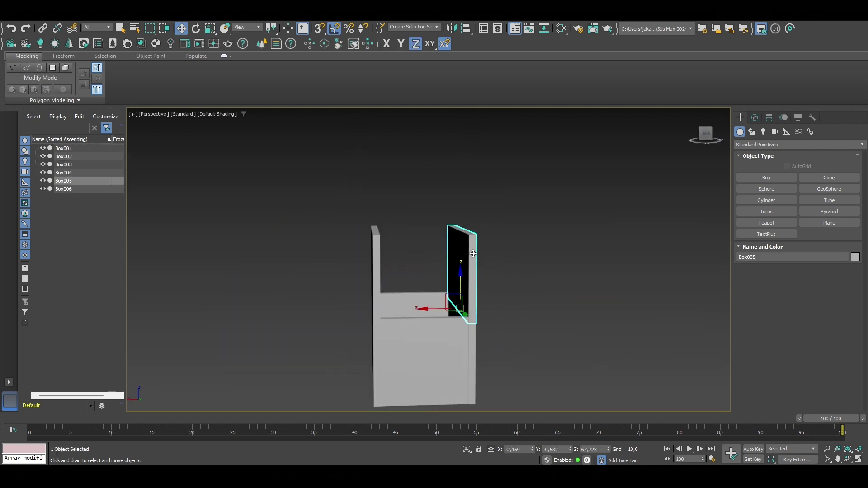
{"action": "left_click", "coordinate": [398, 272], "text": "ctrl"}
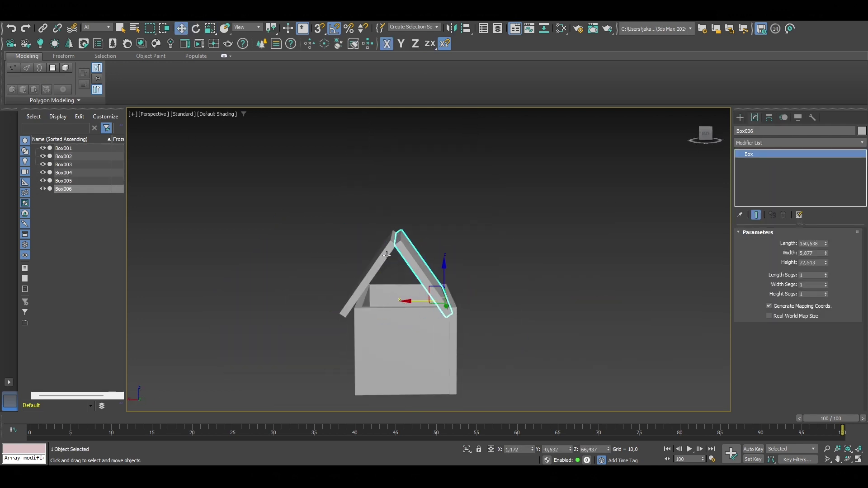
{"action": "key", "text": "f"}
{"action": "scroll", "coordinate": [420, 190], "scroll_direction": "down", "scroll_amount": 3}
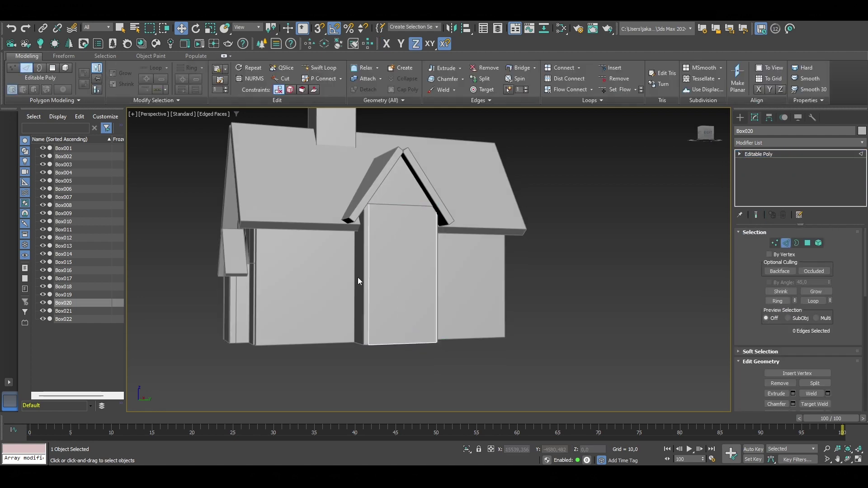
Step: Add a second connecting edge across the door opening, checking the house from several angles
{"action": "middle_click_drag", "start_coordinate": [358, 281], "coordinate": [339, 262], "text": "alt"}
{"action": "left_click", "coordinate": [436, 267]}
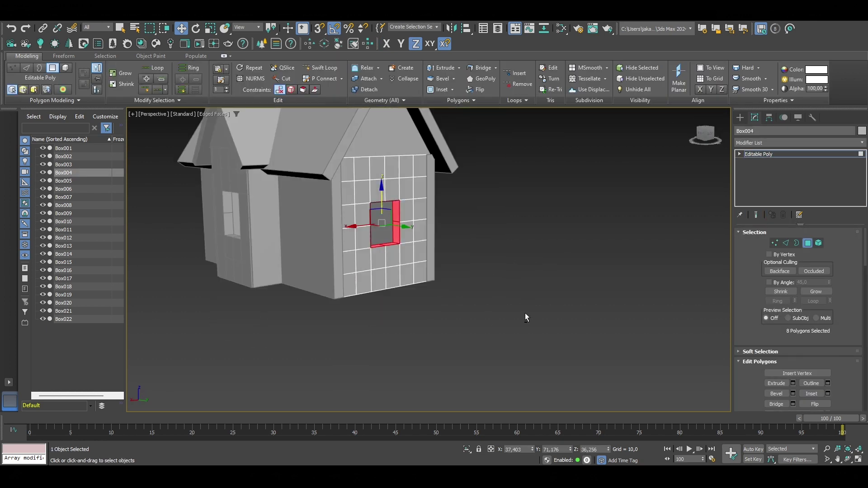
{"action": "middle_click_drag", "start_coordinate": [485, 268], "coordinate": [632, 253], "text": "alt"}
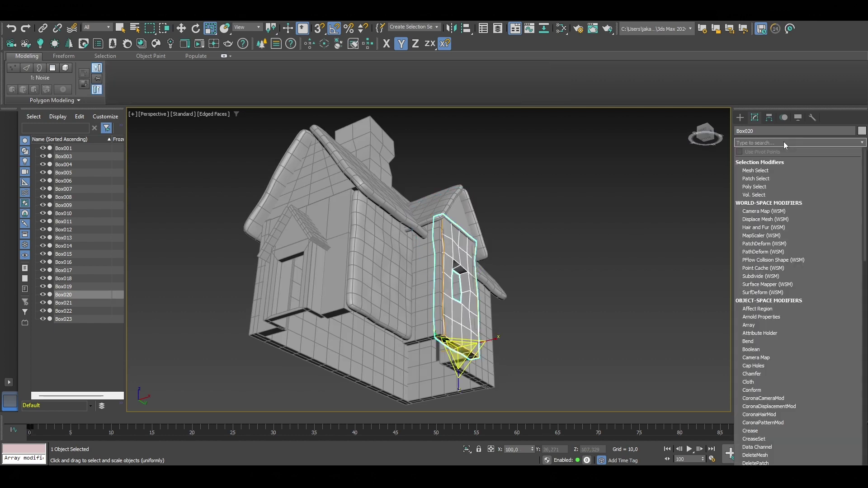
Step: Add connecting edges and Noise to the door frame piece, then apply TurboSmooth to it
{"action": "left_click", "coordinate": [438, 252]}
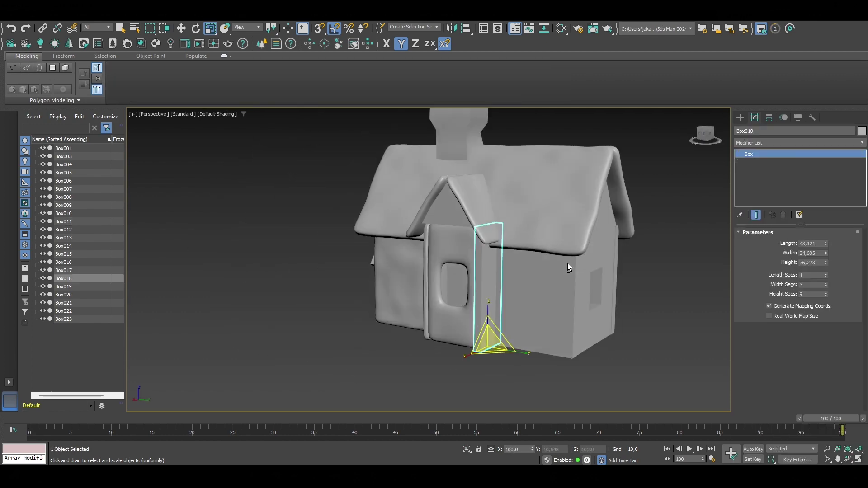
{"action": "left_click", "coordinate": [767, 156]}
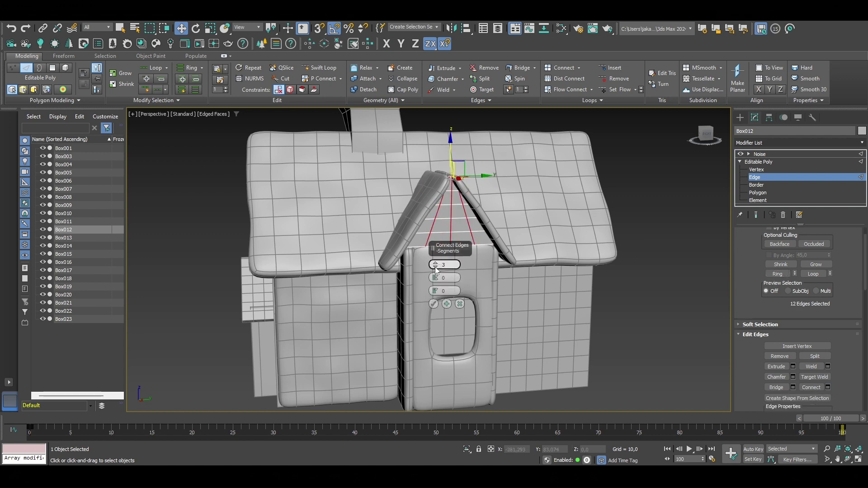
{"action": "left_click", "coordinate": [433, 303]}
{"action": "middle_click_drag", "start_coordinate": [613, 194], "coordinate": [411, 304], "text": "alt"}
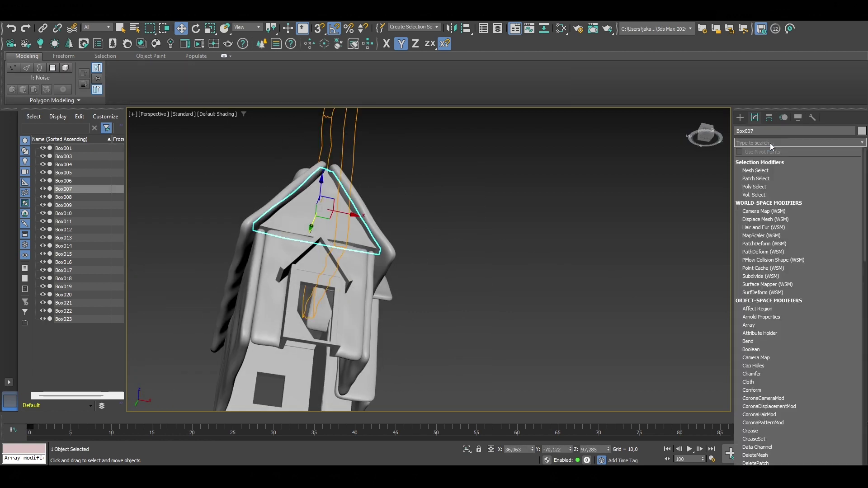
{"action": "left_click", "coordinate": [785, 159]}
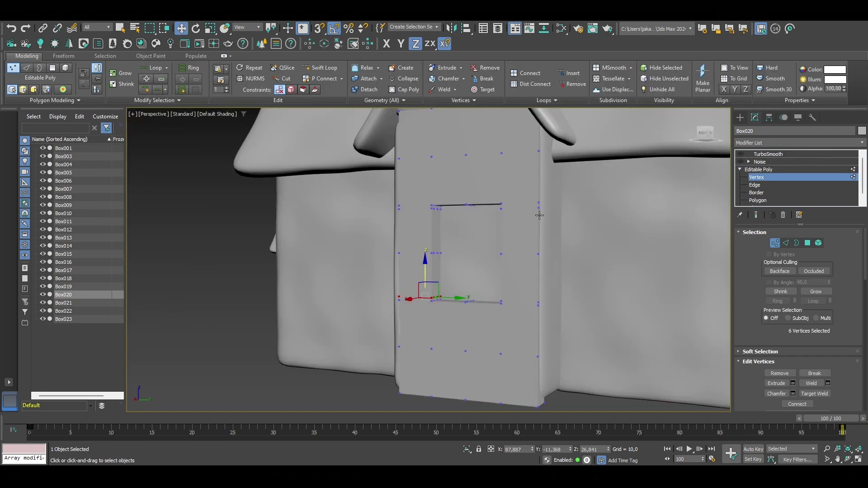
Step: Return to object level and bring up the small gable roof piece's Noise settings
{"action": "left_click", "coordinate": [758, 171]}
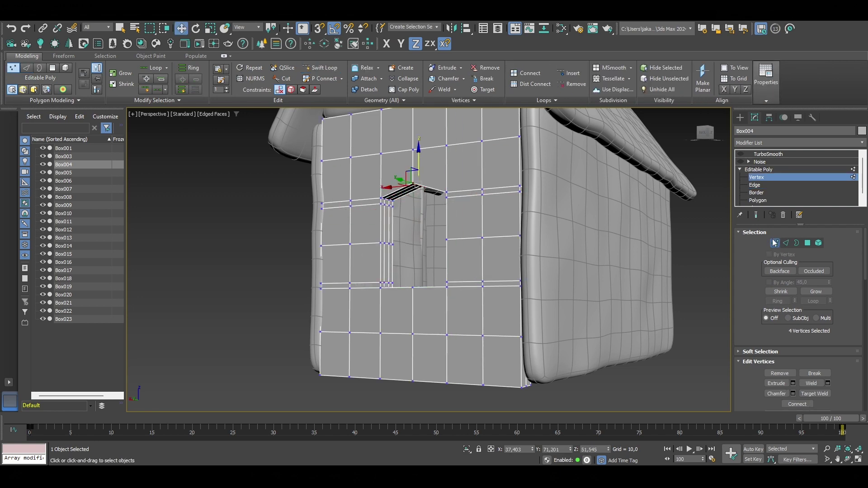
{"action": "middle_click_drag", "start_coordinate": [607, 267], "coordinate": [410, 257], "text": "alt"}
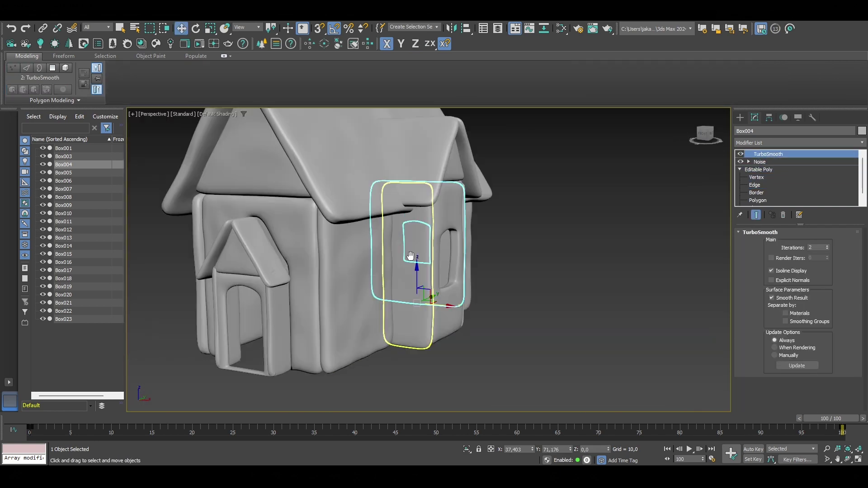
{"action": "left_click", "coordinate": [749, 169]}
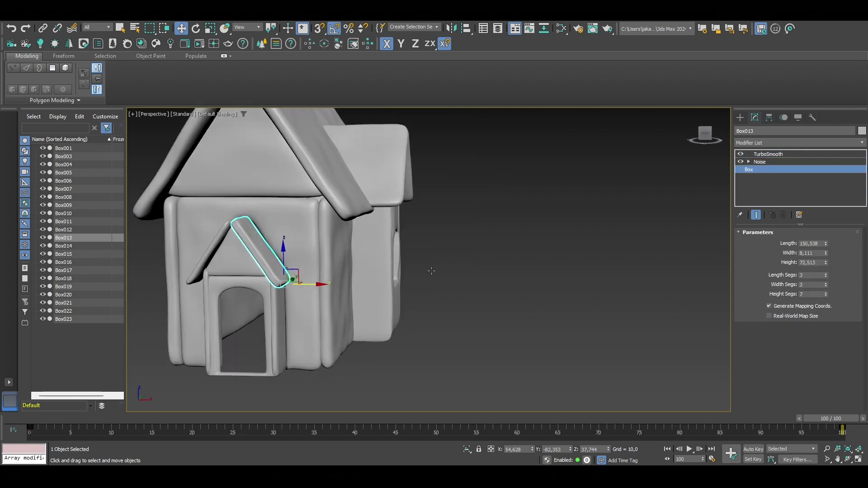
{"action": "scroll", "coordinate": [317, 253], "scroll_direction": "up", "scroll_amount": 5}
{"action": "left_click", "coordinate": [759, 161]}
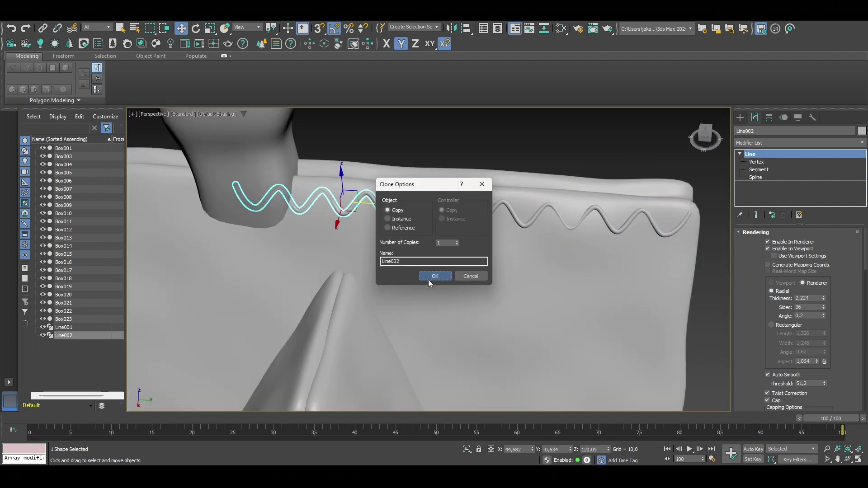
Step: Confirm the copy of the wavy icing line across the roof
{"action": "left_click", "coordinate": [430, 277]}
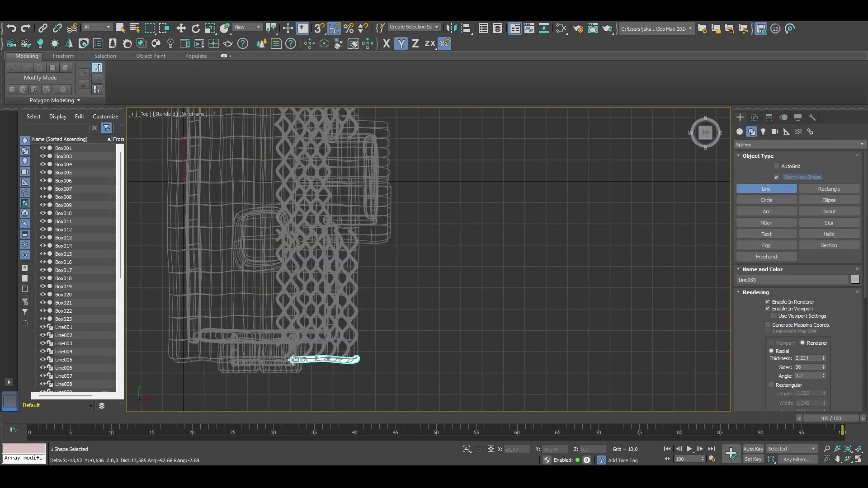
Step: Draw the Line033 trim spline with corner points along the roof edge
{"action": "left_click", "coordinate": [264, 359]}
{"action": "middle_click_drag", "start_coordinate": [265, 359], "coordinate": [255, 400]}
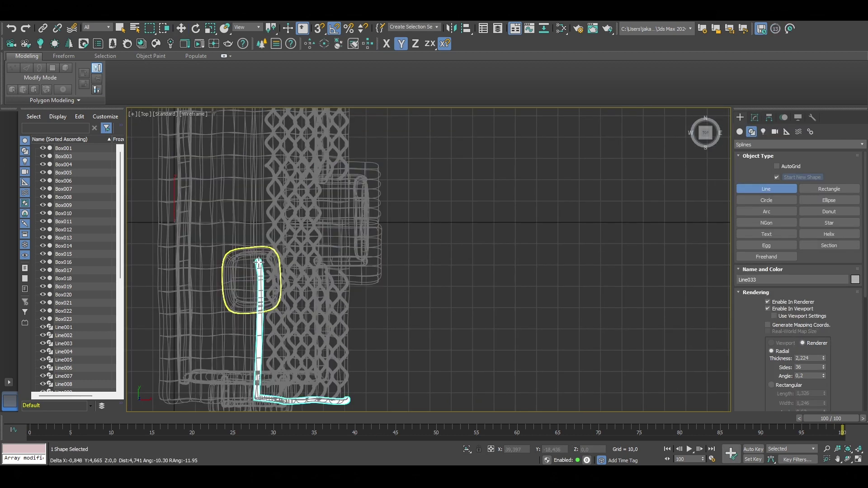
{"action": "left_click", "coordinate": [266, 132]}
{"action": "middle_click_drag", "start_coordinate": [266, 132], "coordinate": [260, 206]}
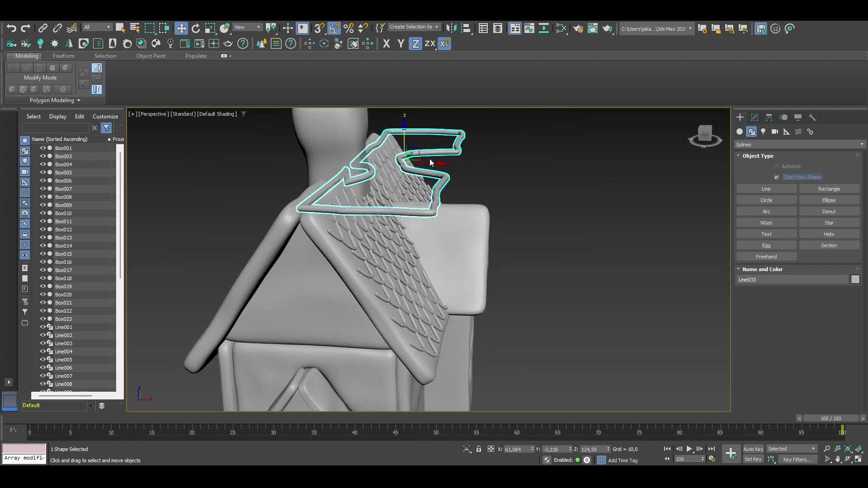
Step: Move Line033's vertices so the trim hugs the dormer roof edge
{"action": "left_click_drag", "start_coordinate": [405, 137], "coordinate": [405, 137]}
{"action": "middle_click_drag", "start_coordinate": [527, 259], "coordinate": [506, 229], "text": "alt"}
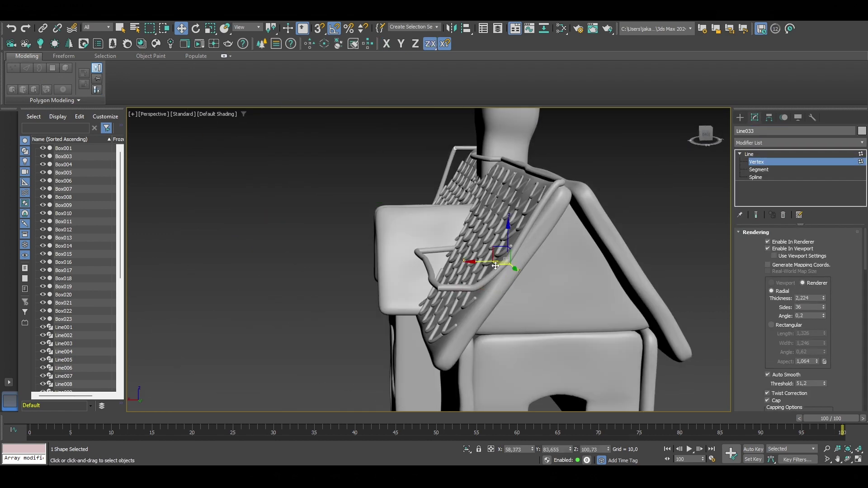
{"action": "middle_click_drag", "start_coordinate": [495, 266], "coordinate": [448, 290], "text": "alt"}
{"action": "key", "text": "w"}
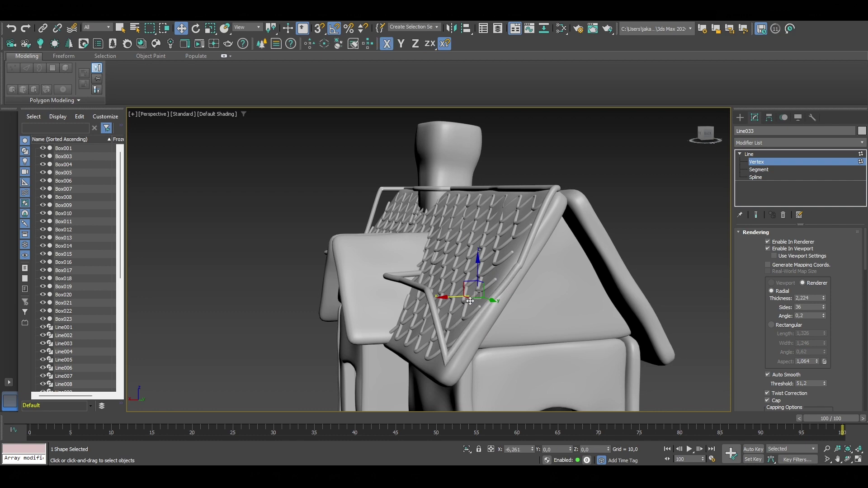
{"action": "mouse_move", "coordinate": [470, 301]}
{"action": "middle_mouse_down", "text": "alt"}
{"action": "mouse_move", "coordinate": [421, 352]}
{"action": "mouse_move", "coordinate": [384, 317]}
{"action": "middle_mouse_up", "text": "alt"}
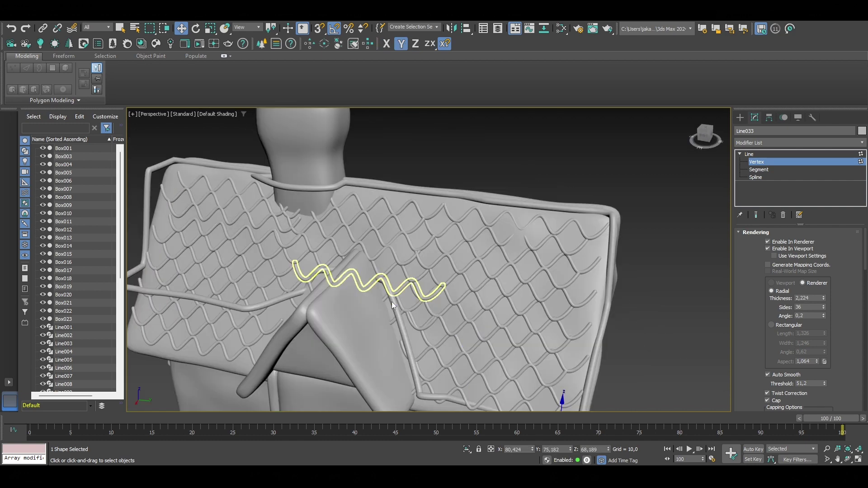
{"action": "left_click", "coordinate": [368, 265]}
{"action": "middle_click_drag", "start_coordinate": [368, 265], "coordinate": [334, 277], "text": "alt"}
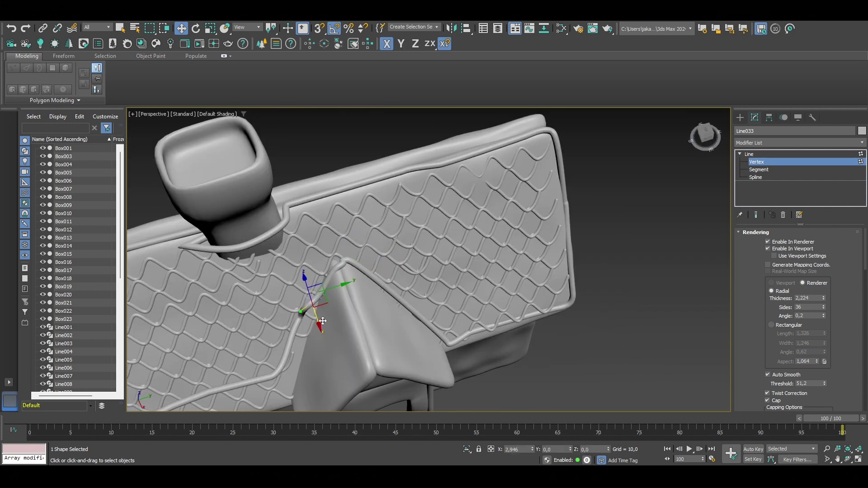
{"action": "middle_click_drag", "start_coordinate": [322, 321], "coordinate": [319, 294], "text": "alt"}
{"action": "left_click", "coordinate": [371, 262]}
{"action": "mouse_move", "coordinate": [371, 262]}
{"action": "middle_mouse_down", "text": "alt"}
{"action": "mouse_move", "coordinate": [405, 294]}
{"action": "mouse_move", "coordinate": [326, 299]}
{"action": "mouse_move", "coordinate": [335, 189]}
{"action": "mouse_move", "coordinate": [484, 227]}
{"action": "mouse_move", "coordinate": [407, 217]}
{"action": "mouse_move", "coordinate": [400, 208]}
{"action": "mouse_move", "coordinate": [434, 235]}
{"action": "mouse_move", "coordinate": [456, 292]}
{"action": "middle_mouse_up", "text": "alt"}
{"action": "left_click", "coordinate": [321, 310]}
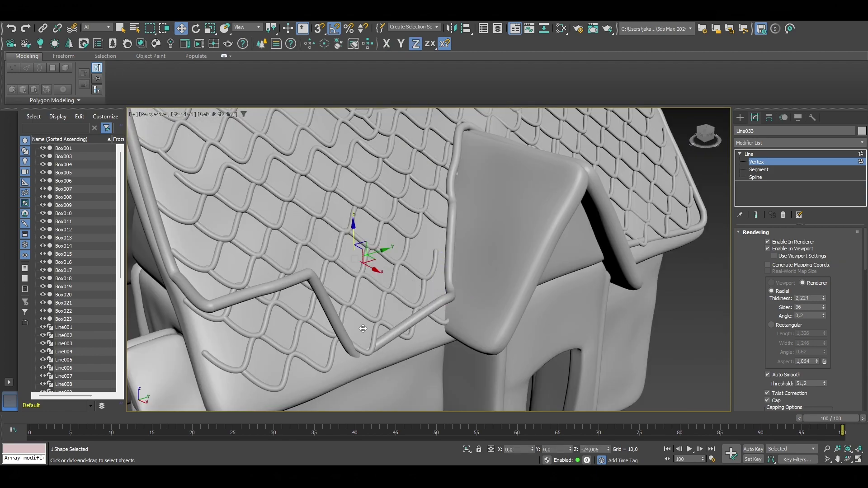
Step: Reposition the remaining trim vertices over the dormer using the quad menu
{"action": "scroll", "coordinate": [271, 381], "scroll_direction": "down", "scroll_amount": 5}
{"action": "mouse_move", "coordinate": [272, 381]}
{"action": "middle_mouse_down", "text": "alt"}
{"action": "mouse_move", "coordinate": [193, 247]}
{"action": "mouse_move", "coordinate": [194, 283]}
{"action": "mouse_move", "coordinate": [217, 321]}
{"action": "mouse_move", "coordinate": [389, 311]}
{"action": "middle_mouse_up", "text": "alt"}
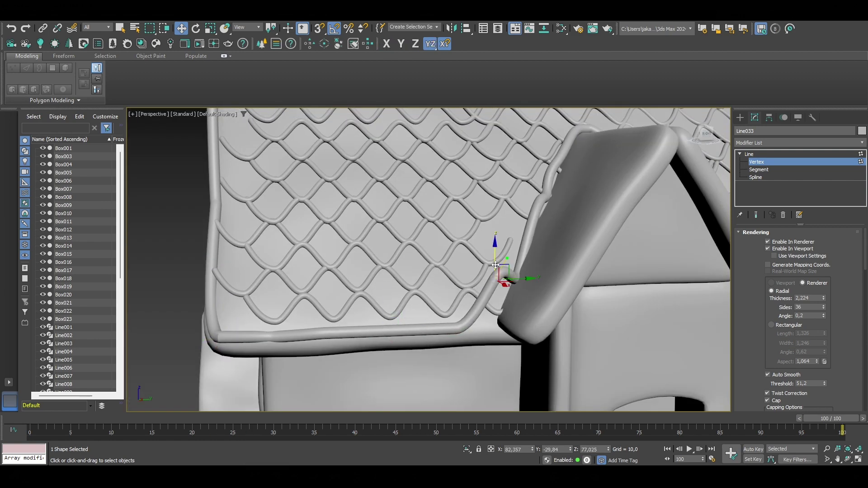
{"action": "middle_click_drag", "start_coordinate": [221, 339], "coordinate": [317, 301], "text": "alt"}
{"action": "right_click", "coordinate": [317, 300]}
{"action": "left_click", "coordinate": [291, 246]}
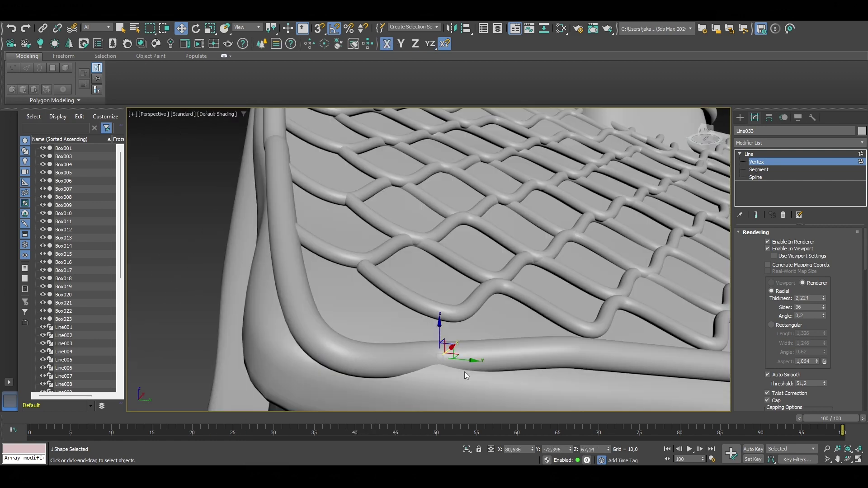
{"action": "mouse_move", "coordinate": [292, 246]}
{"action": "middle_mouse_down", "text": "alt"}
{"action": "mouse_move", "coordinate": [264, 328]}
{"action": "mouse_move", "coordinate": [282, 238]}
{"action": "mouse_move", "coordinate": [378, 165]}
{"action": "mouse_move", "coordinate": [312, 176]}
{"action": "middle_mouse_up", "text": "alt"}
{"action": "right_click", "coordinate": [282, 237]}
{"action": "left_click", "coordinate": [288, 246]}
{"action": "scroll", "coordinate": [302, 278], "scroll_direction": "down", "scroll_amount": 5}
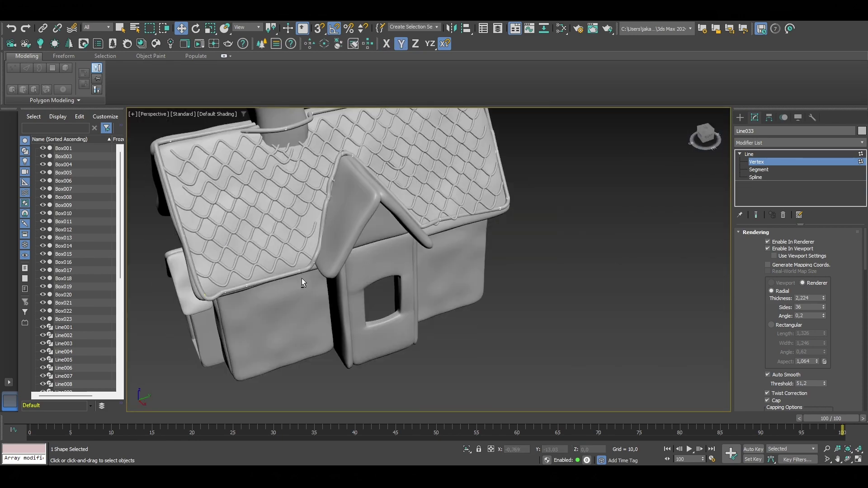
{"action": "scroll", "coordinate": [302, 278], "scroll_direction": "up", "scroll_amount": 6}
{"action": "middle_click_drag", "start_coordinate": [302, 278], "coordinate": [317, 212], "text": "alt"}
{"action": "scroll", "coordinate": [289, 233], "scroll_direction": "up", "scroll_amount": 3}
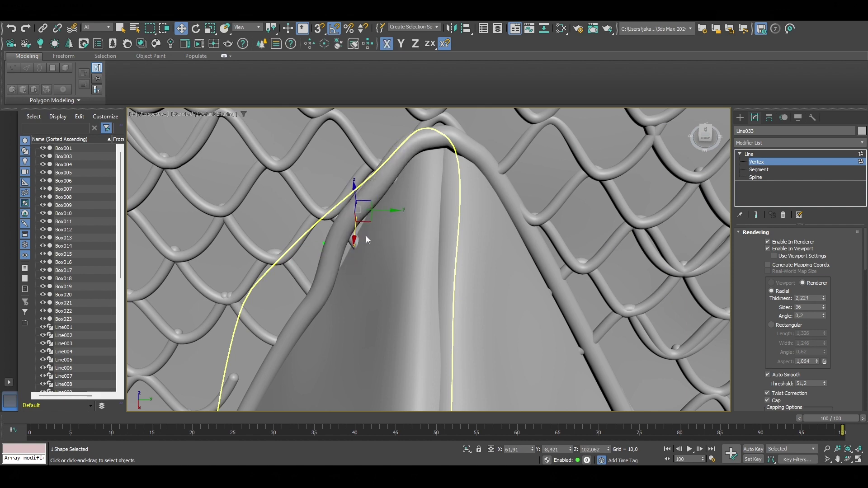
Step: Switch to wireframe and set Line033's vertices to Smooth, including those around the chimney base
{"action": "middle_click_drag", "start_coordinate": [366, 240], "coordinate": [323, 252], "text": "alt"}
{"action": "right_click", "coordinate": [356, 209]}
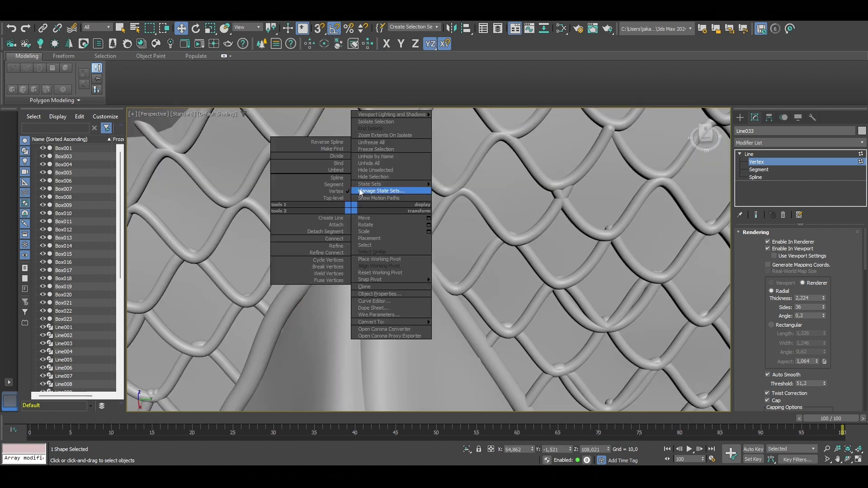
{"action": "key", "text": "Escape"}
{"action": "key", "text": "F3"}
{"action": "right_click", "coordinate": [379, 220]}
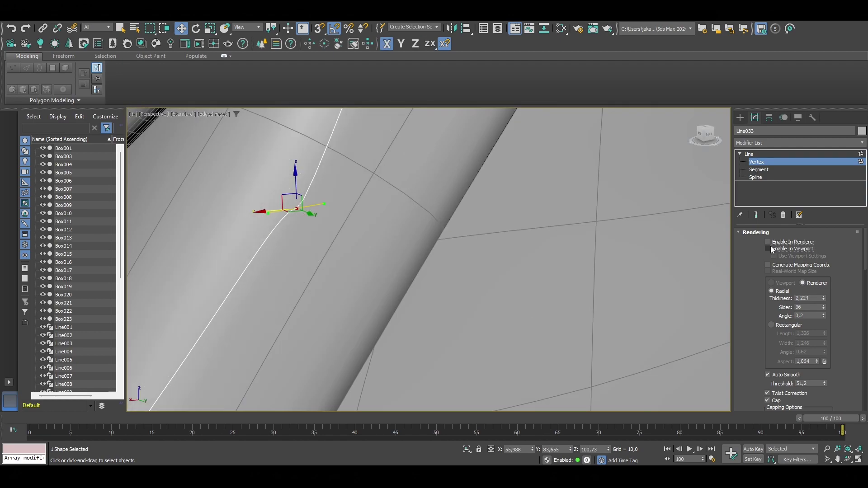
{"action": "right_click", "coordinate": [296, 203]}
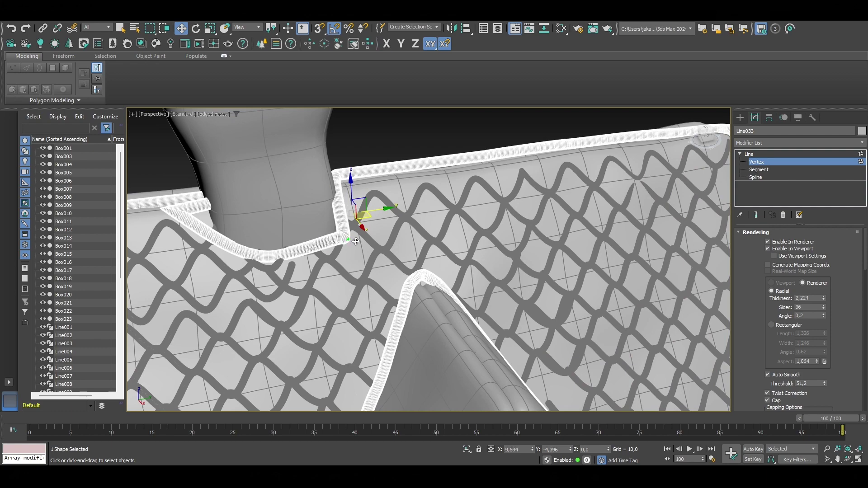
{"action": "right_click", "coordinate": [309, 217]}
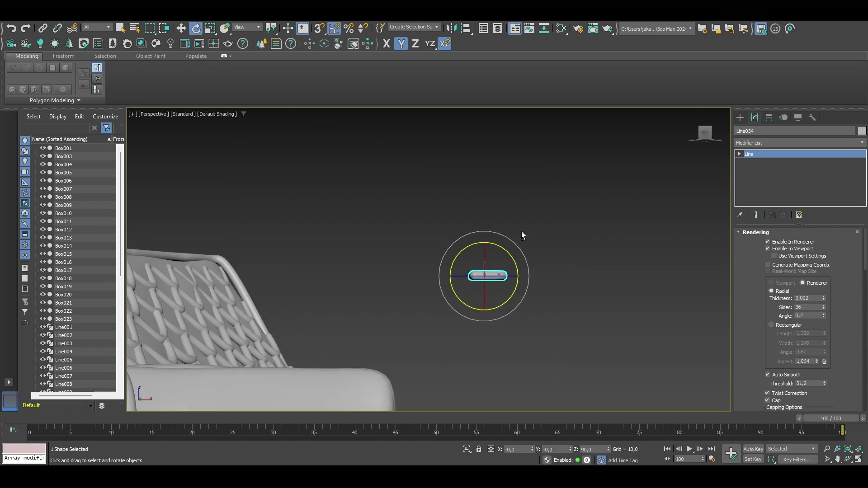
Step: Select the zig-zag spline pieces and rotate and move them into the roof net
{"action": "scroll", "coordinate": [366, 173], "scroll_direction": "down", "scroll_amount": 10}
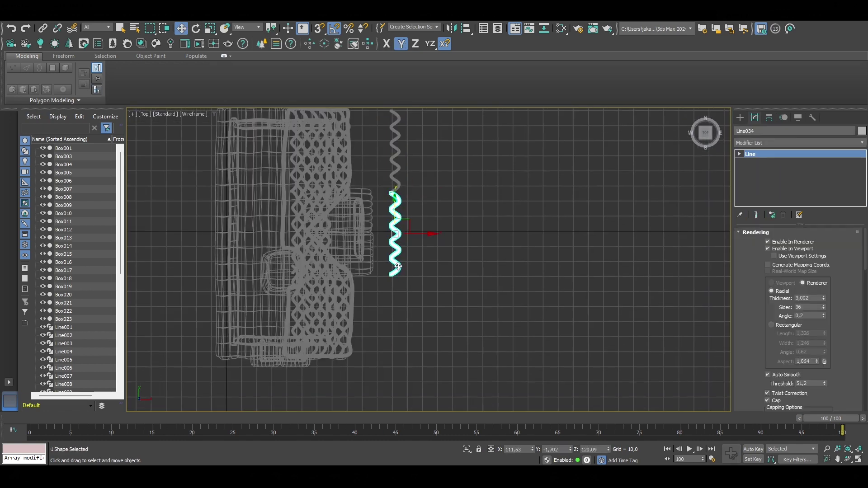
{"action": "left_click_drag", "start_coordinate": [438, 372], "coordinate": [384, 126]}
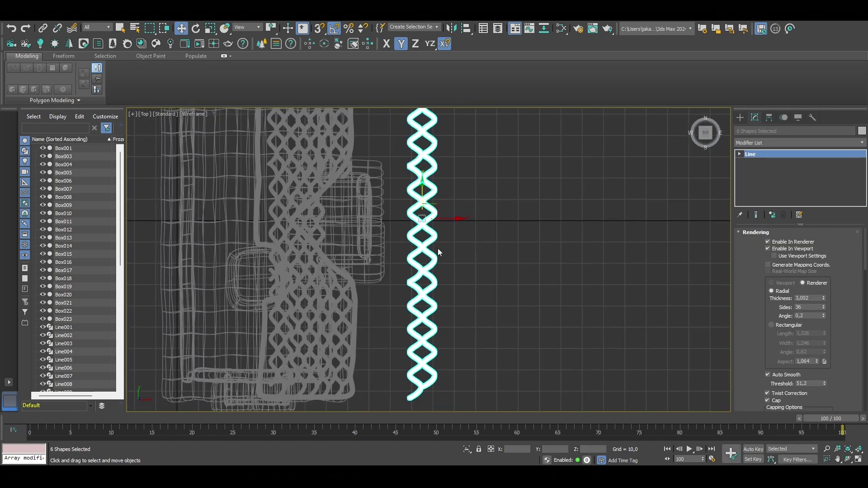
{"action": "scroll", "coordinate": [482, 220], "scroll_direction": "down", "scroll_amount": 2}
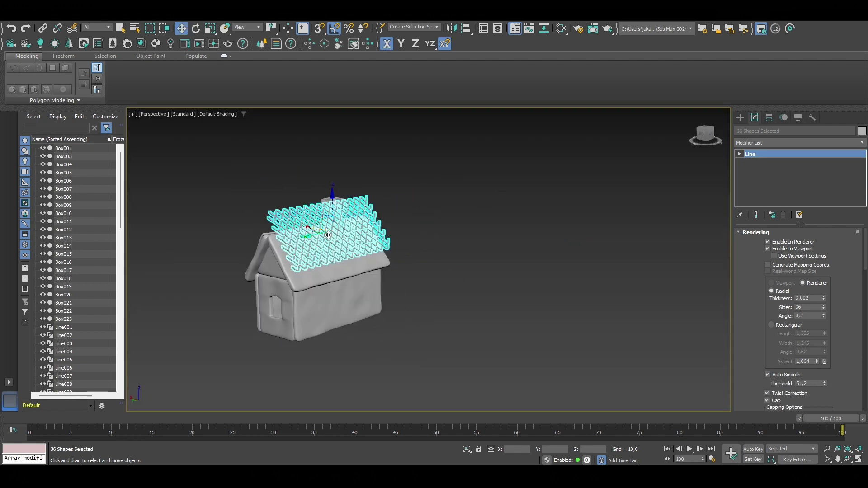
{"action": "key", "text": "e"}
{"action": "mouse_move", "coordinate": [344, 244]}
{"action": "middle_mouse_down", "text": "alt"}
{"action": "mouse_move", "coordinate": [353, 226]}
{"action": "mouse_move", "coordinate": [388, 228]}
{"action": "middle_mouse_up", "text": "alt"}
{"action": "scroll", "coordinate": [353, 226], "scroll_direction": "up", "scroll_amount": 5}
{"action": "scroll", "coordinate": [356, 219], "scroll_direction": "up", "scroll_amount": 3}
{"action": "scroll", "coordinate": [371, 224], "scroll_direction": "down", "scroll_amount": 4}
{"action": "key", "text": "w"}
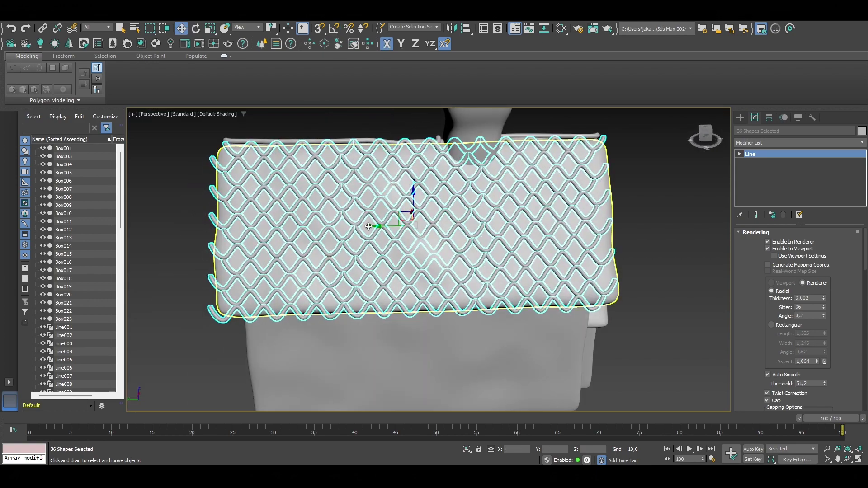
{"action": "scroll", "coordinate": [389, 229], "scroll_direction": "up", "scroll_amount": 2}
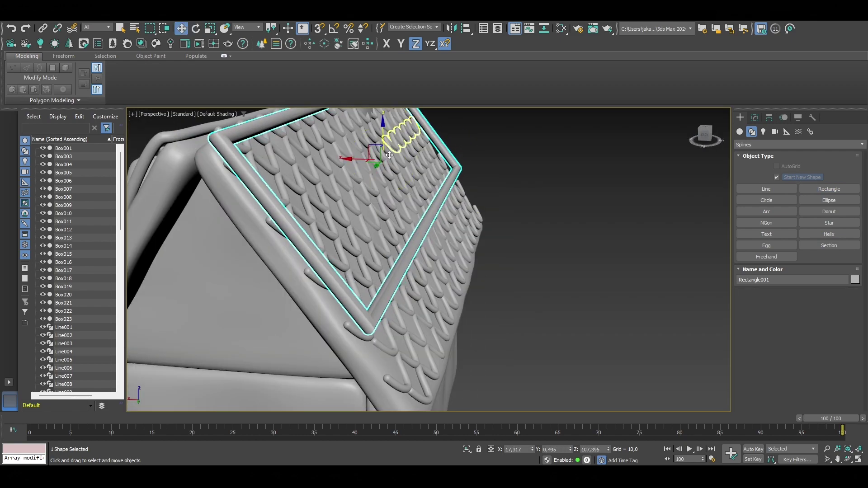
Step: Convert Rectangle001 to an Editable Spline and adjust its vertices around the chimney
{"action": "left_click", "coordinate": [757, 117]}
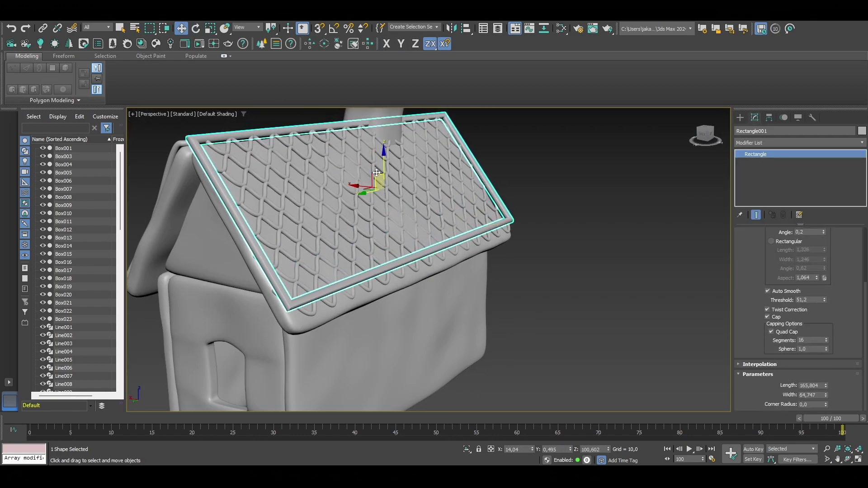
{"action": "middle_click_drag", "start_coordinate": [530, 226], "coordinate": [421, 228], "text": "alt"}
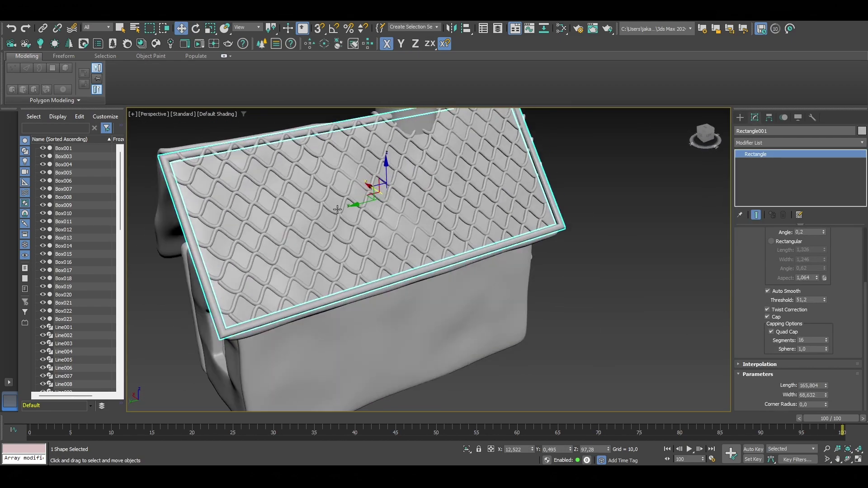
{"action": "right_click", "coordinate": [756, 154]}
{"action": "left_click", "coordinate": [769, 224]}
{"action": "key", "text": "1"}
{"action": "right_click", "coordinate": [212, 243]}
{"action": "middle_click_drag", "start_coordinate": [212, 242], "coordinate": [317, 244], "text": "alt"}
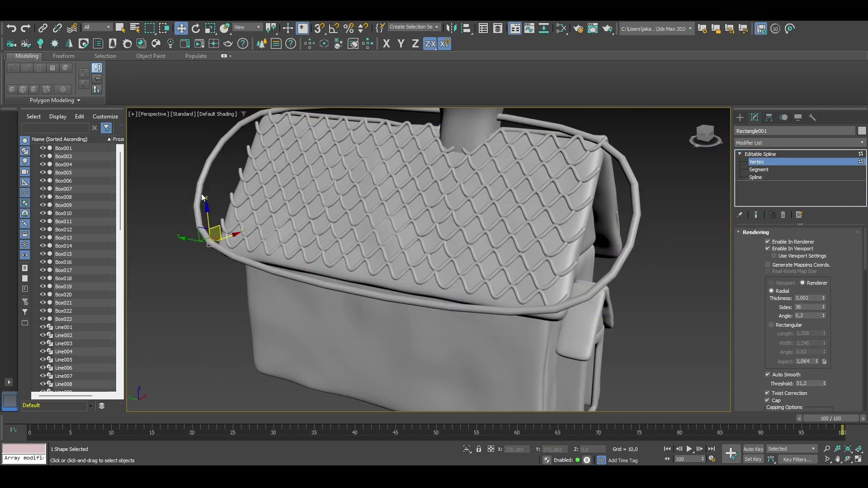
Step: Enable In Viewport rendering on Rectangle001 with thickness 3.399
{"action": "left_click_drag", "start_coordinate": [823, 298], "coordinate": [825, 315]}
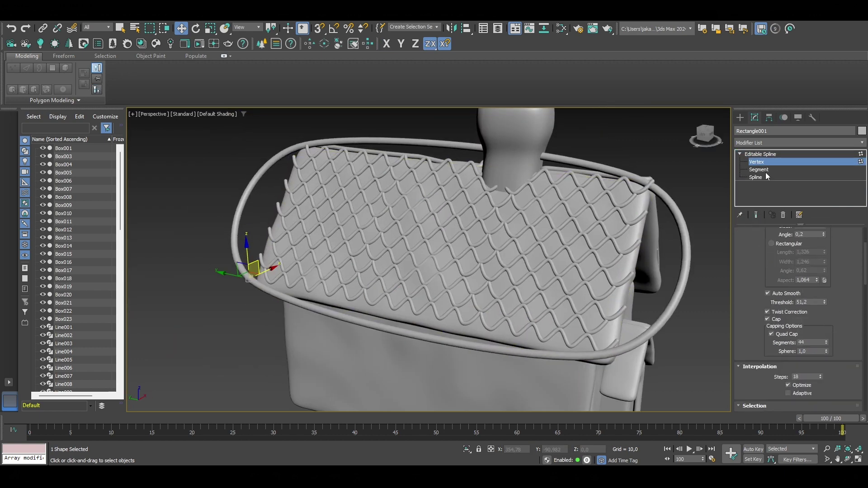
{"action": "middle_click_drag", "start_coordinate": [292, 128], "coordinate": [294, 88], "text": "alt"}
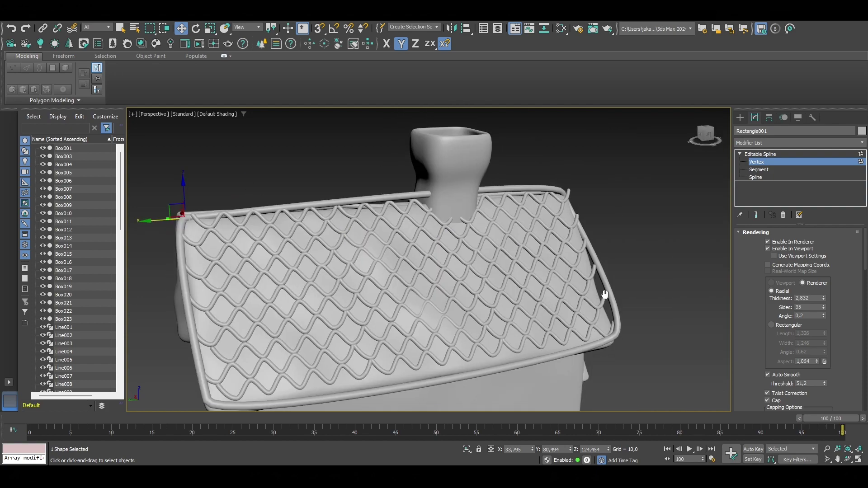
{"action": "scroll", "coordinate": [820, 386], "scroll_direction": "down", "scroll_amount": 3}
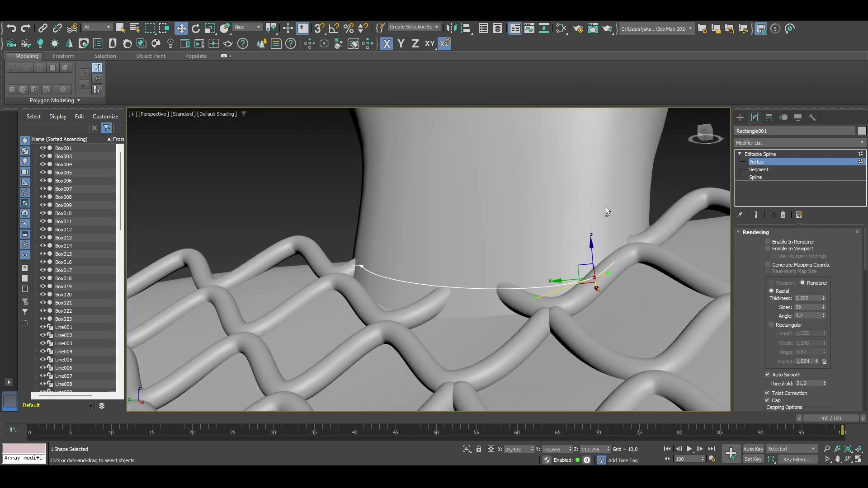
{"action": "left_click", "coordinate": [785, 250]}
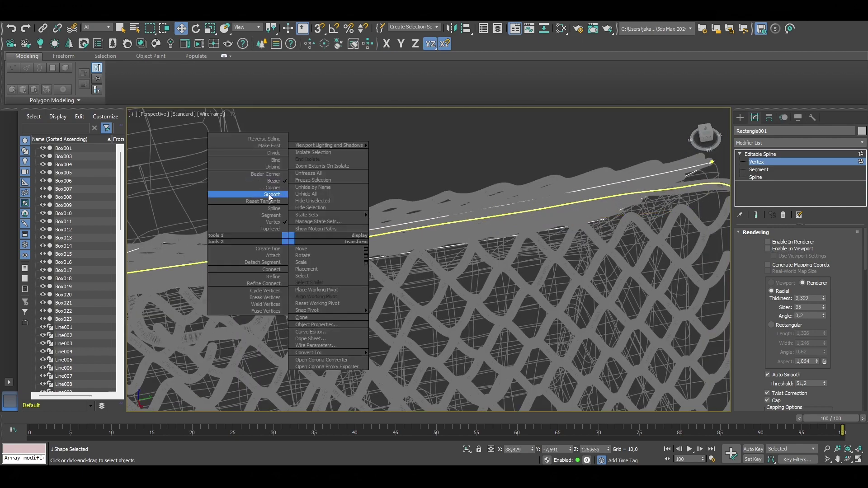
{"action": "left_click", "coordinate": [268, 193]}
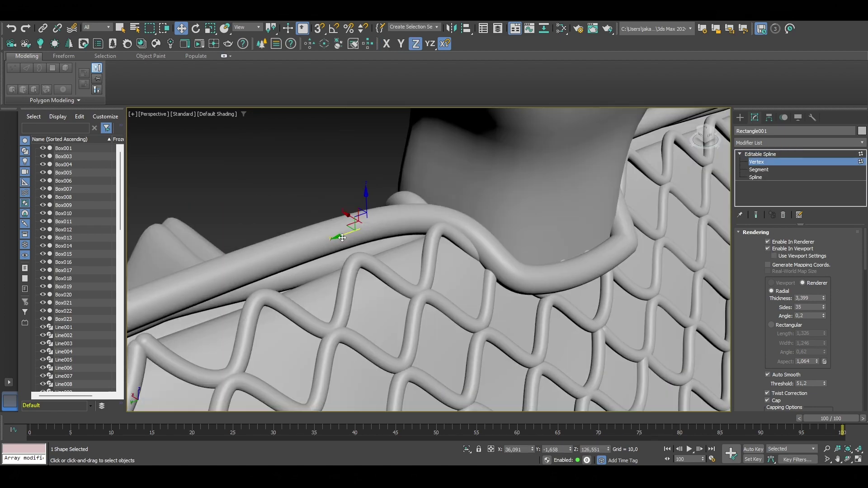
{"action": "middle_click_drag", "start_coordinate": [550, 246], "coordinate": [304, 251], "text": "alt"}
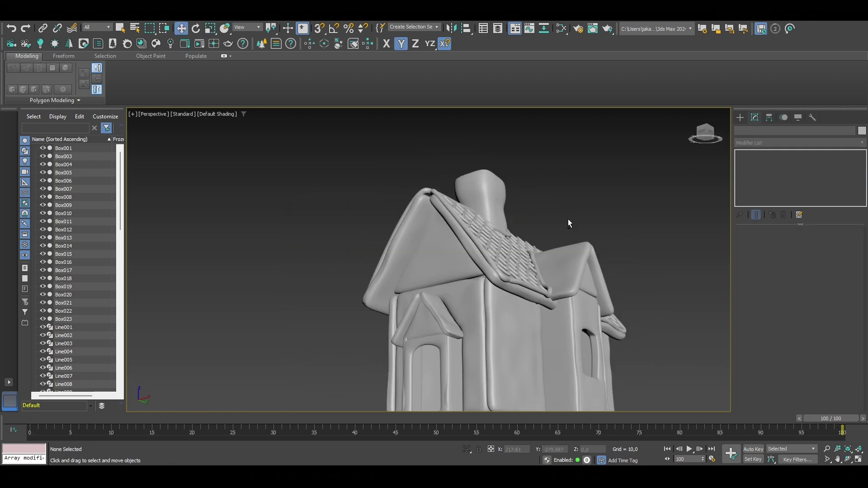
Step: Copy two zig-zag pieces onto the dormer roof and try positioning and tilting them
{"action": "mouse_move", "coordinate": [568, 219]}
{"action": "middle_mouse_down", "text": "alt"}
{"action": "mouse_move", "coordinate": [446, 228]}
{"action": "mouse_move", "coordinate": [466, 235]}
{"action": "mouse_move", "coordinate": [348, 234]}
{"action": "middle_mouse_up", "text": "alt"}
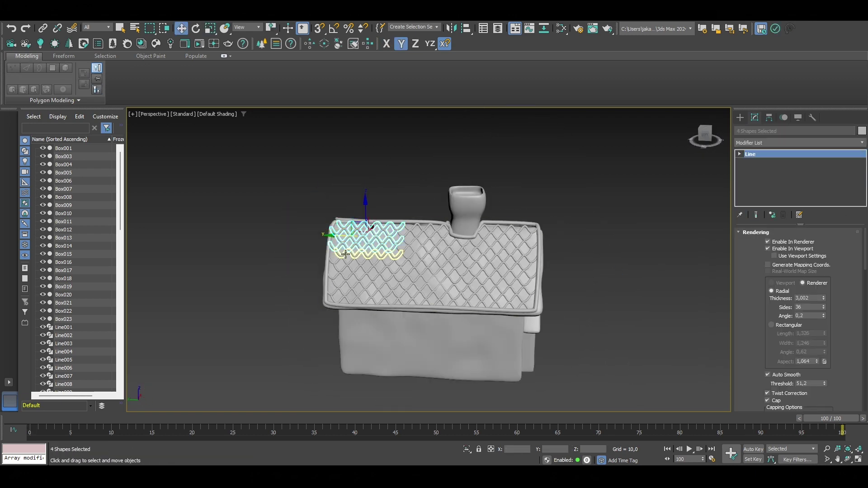
{"action": "left_click_drag", "start_coordinate": [346, 254], "coordinate": [435, 271], "text": "shift"}
{"action": "middle_click_drag", "start_coordinate": [510, 287], "coordinate": [407, 280], "text": "alt"}
{"action": "scroll", "coordinate": [317, 289], "scroll_direction": "up", "scroll_amount": 5}
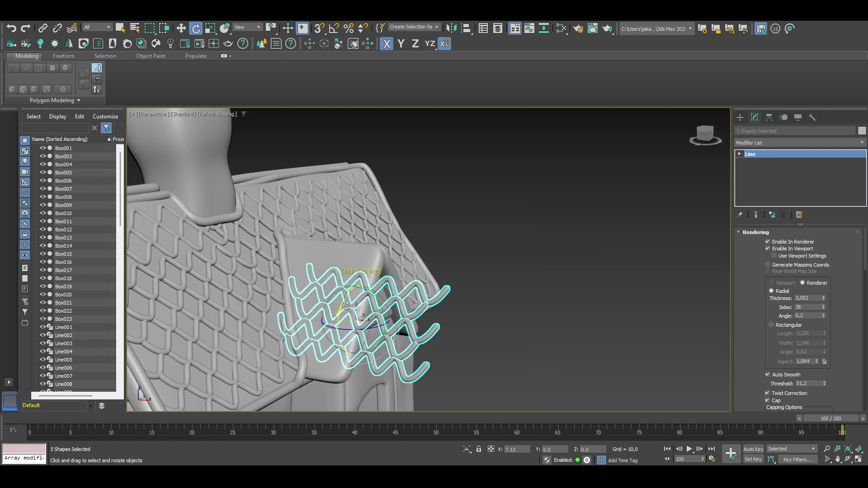
{"action": "key", "text": "w"}
{"action": "mouse_move", "coordinate": [316, 290]}
{"action": "middle_mouse_down", "text": "alt"}
{"action": "mouse_move", "coordinate": [270, 292]}
{"action": "mouse_move", "coordinate": [290, 301]}
{"action": "middle_mouse_up", "text": "alt"}
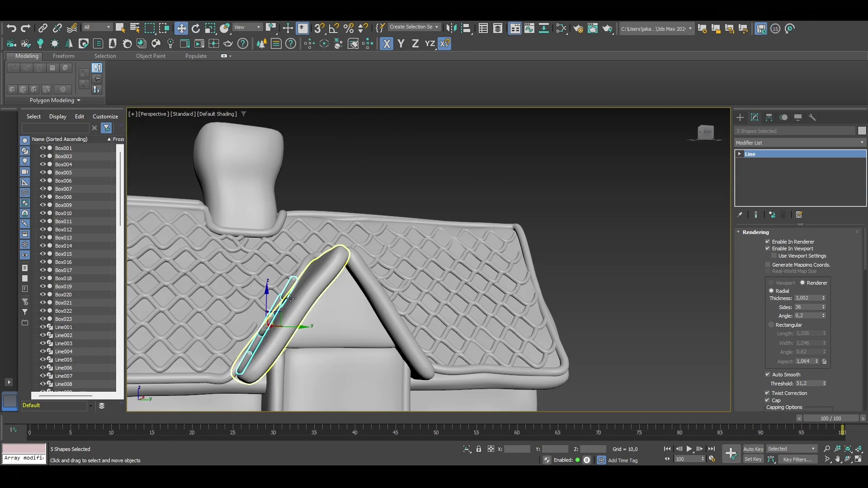
{"action": "key", "text": "e"}
{"action": "scroll", "coordinate": [291, 300], "scroll_direction": "up", "scroll_amount": 3}
{"action": "key", "text": "ctrl+z"}
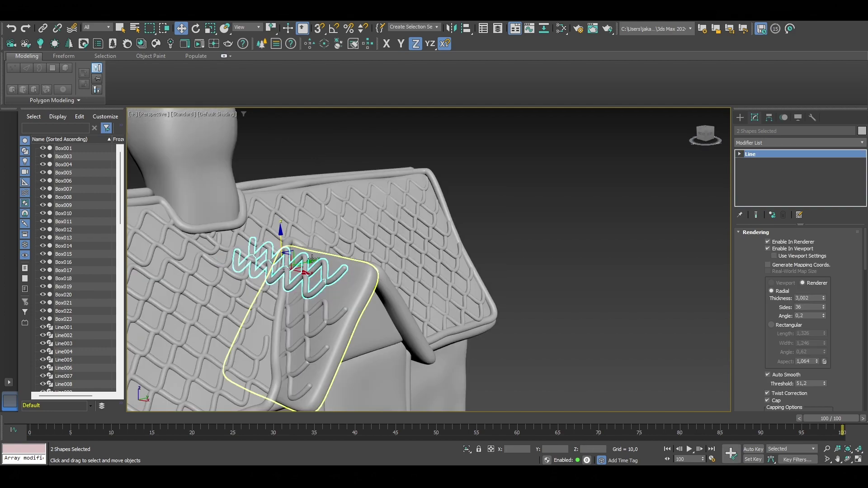
Step: Shift-drag more zig-zag copies across the dormer roof
{"action": "mouse_move", "coordinate": [308, 331]}
{"action": "middle_mouse_down", "text": "alt"}
{"action": "mouse_move", "coordinate": [294, 254]}
{"action": "mouse_move", "coordinate": [343, 253]}
{"action": "middle_mouse_up", "text": "alt"}
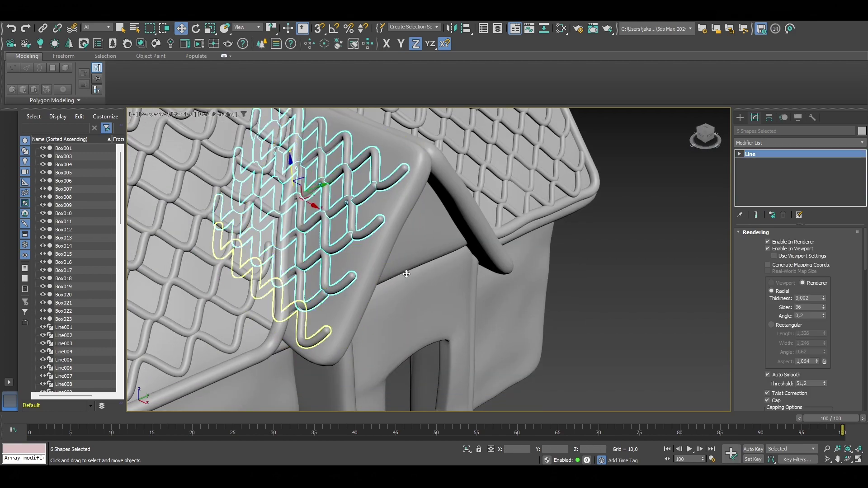
{"action": "left_click_drag", "start_coordinate": [344, 253], "coordinate": [407, 271], "text": "shift"}
{"action": "key", "text": "Return"}
{"action": "mouse_move", "coordinate": [407, 271]}
{"action": "middle_mouse_down", "text": "alt"}
{"action": "mouse_move", "coordinate": [429, 247]}
{"action": "mouse_move", "coordinate": [407, 289]}
{"action": "mouse_move", "coordinate": [421, 367]}
{"action": "middle_mouse_up", "text": "alt"}
{"action": "key", "text": "ctrl+z"}
{"action": "key", "text": "ctrl+z"}
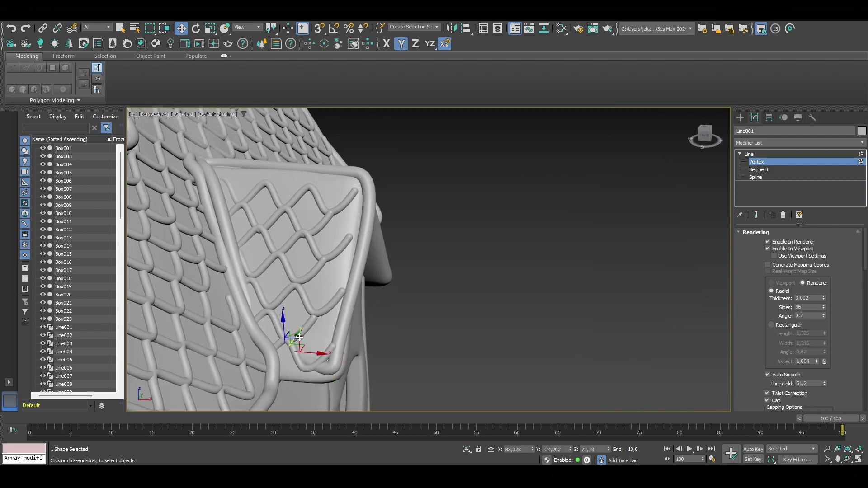
Step: Orbit close around the porch roof's zigzag icing line, locking movement to the Y axis
{"action": "mouse_move", "coordinate": [337, 346]}
{"action": "middle_mouse_down", "text": "alt"}
{"action": "mouse_move", "coordinate": [321, 320]}
{"action": "mouse_move", "coordinate": [400, 255]}
{"action": "middle_mouse_up", "text": "alt"}
{"action": "scroll", "coordinate": [437, 216], "scroll_direction": "up", "scroll_amount": 5}
{"action": "scroll", "coordinate": [438, 216], "scroll_direction": "down", "scroll_amount": 5}
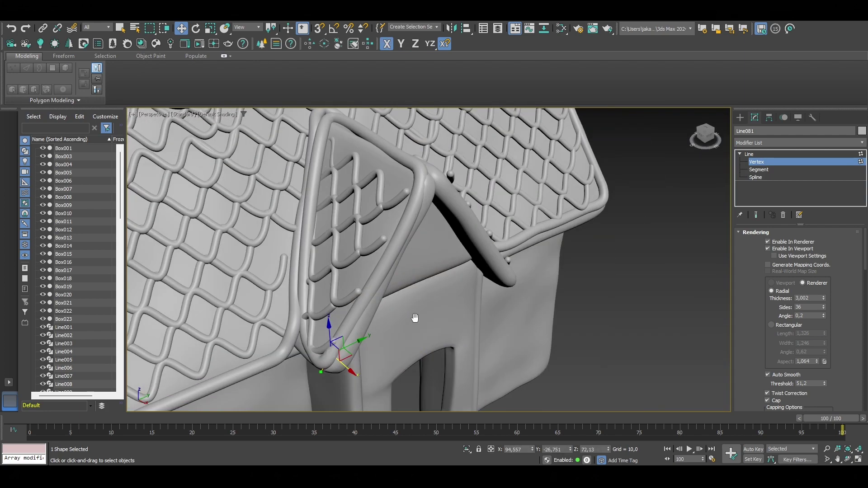
{"action": "middle_click_drag", "start_coordinate": [413, 316], "coordinate": [267, 158], "text": "alt"}
{"action": "key", "text": "F6"}
{"action": "scroll", "coordinate": [380, 341], "scroll_direction": "up", "scroll_amount": 3}
{"action": "scroll", "coordinate": [380, 341], "scroll_direction": "down", "scroll_amount": 3}
Step: Select a vertex on the roof icing line and move it within the XY plane
{"action": "mouse_move", "coordinate": [380, 341]}
{"action": "middle_mouse_down", "text": "alt"}
{"action": "mouse_move", "coordinate": [326, 312]}
{"action": "mouse_move", "coordinate": [461, 313]}
{"action": "middle_mouse_up", "text": "alt"}
{"action": "scroll", "coordinate": [359, 330], "scroll_direction": "up", "scroll_amount": 3}
{"action": "key", "text": "F8"}
{"action": "left_click", "coordinate": [461, 313]}
{"action": "scroll", "coordinate": [611, 207], "scroll_direction": "down", "scroll_amount": 3}
{"action": "scroll", "coordinate": [784, 346], "scroll_direction": "down", "scroll_amount": 5}
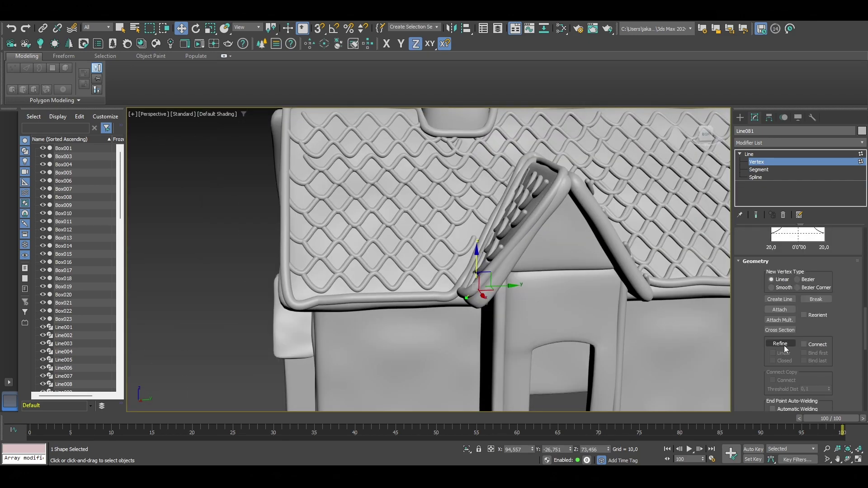
{"action": "mouse_move", "coordinate": [583, 272]}
{"action": "middle_mouse_down", "text": "alt"}
{"action": "mouse_move", "coordinate": [598, 256]}
{"action": "mouse_move", "coordinate": [581, 241]}
{"action": "middle_mouse_up", "text": "alt"}
{"action": "key", "text": "F6"}
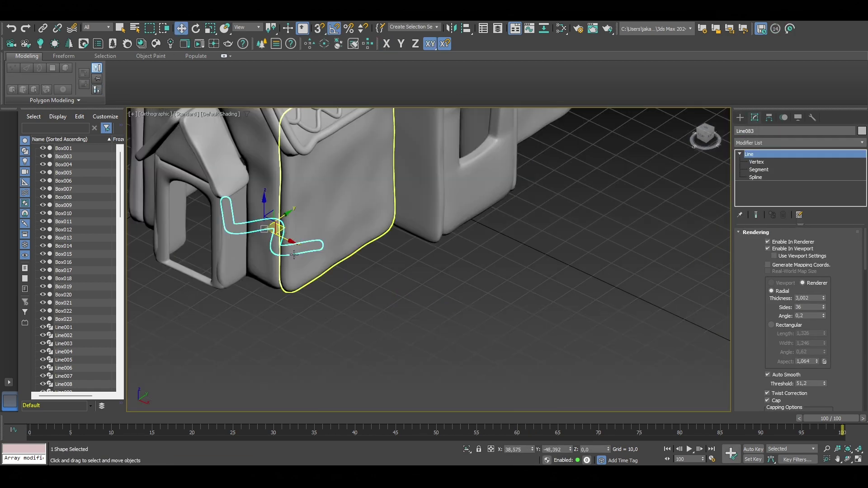
Step: Zoom and orbit around the porch roof, then shift-drag a copy of the zigzag icing line
{"action": "scroll", "coordinate": [319, 237], "scroll_direction": "up", "scroll_amount": 2}
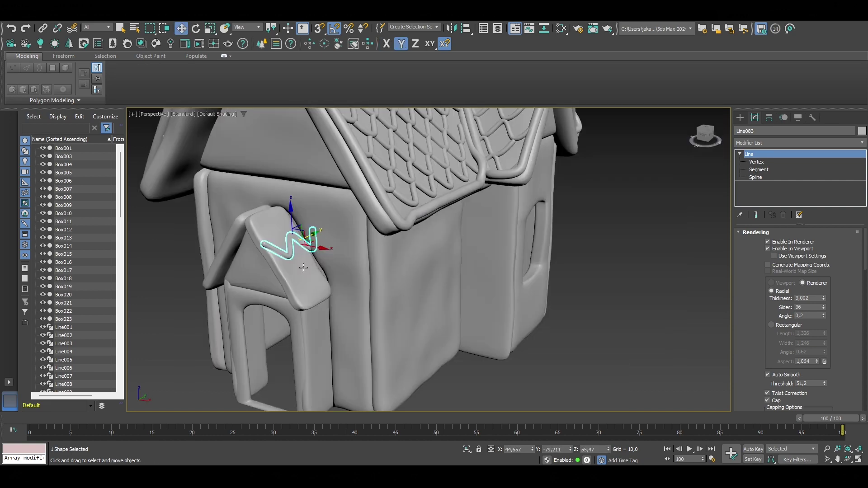
{"action": "scroll", "coordinate": [291, 233], "scroll_direction": "up", "scroll_amount": 4}
{"action": "scroll", "coordinate": [332, 213], "scroll_direction": "up", "scroll_amount": 2}
{"action": "mouse_move", "coordinate": [333, 240]}
{"action": "middle_mouse_down", "text": "alt"}
{"action": "mouse_move", "coordinate": [316, 217]}
{"action": "mouse_move", "coordinate": [344, 227]}
{"action": "mouse_move", "coordinate": [357, 195]}
{"action": "middle_mouse_up", "text": "alt"}
{"action": "left_click_drag", "start_coordinate": [357, 194], "coordinate": [428, 277], "text": "shift"}
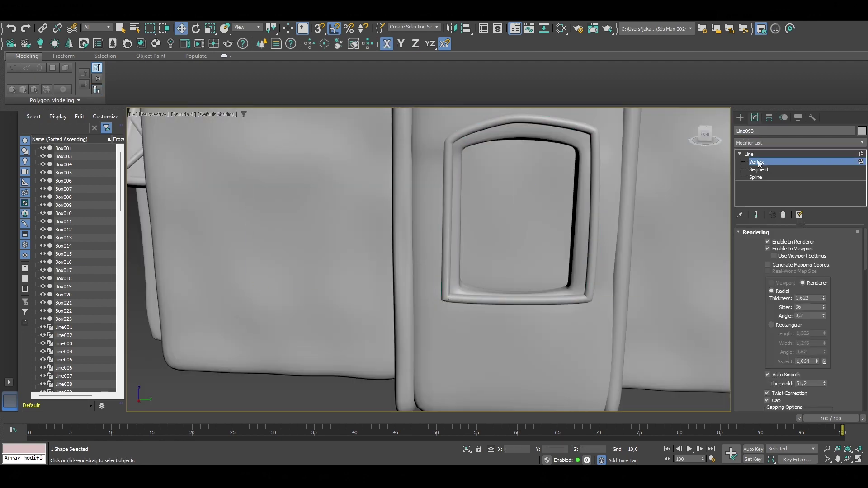
Step: Right-click in the viewport and orbit to view the house from below
{"action": "right_click", "coordinate": [586, 283]}
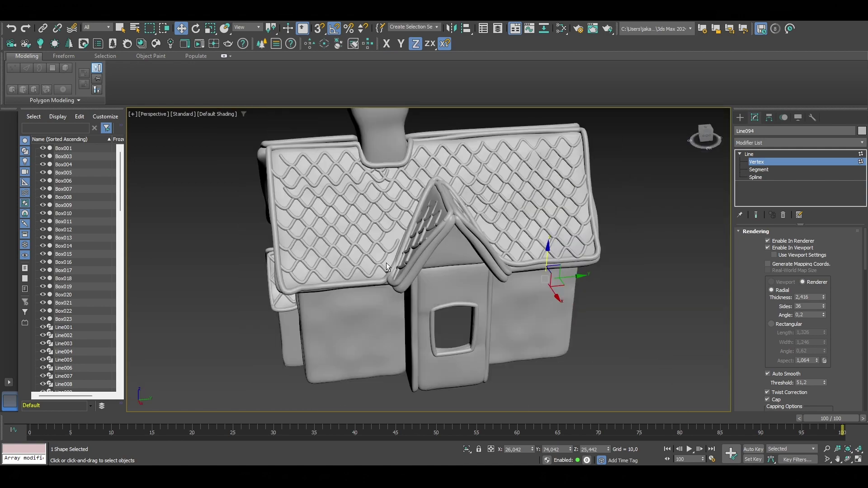
{"action": "middle_click_drag", "start_coordinate": [386, 263], "coordinate": [530, 218], "text": "alt"}
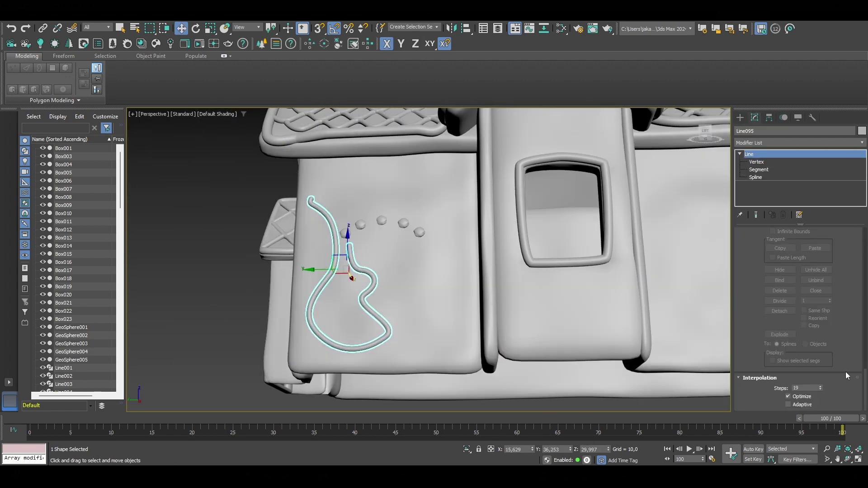
Step: Mirror the selected icing swirl
{"action": "left_click", "coordinate": [451, 29]}
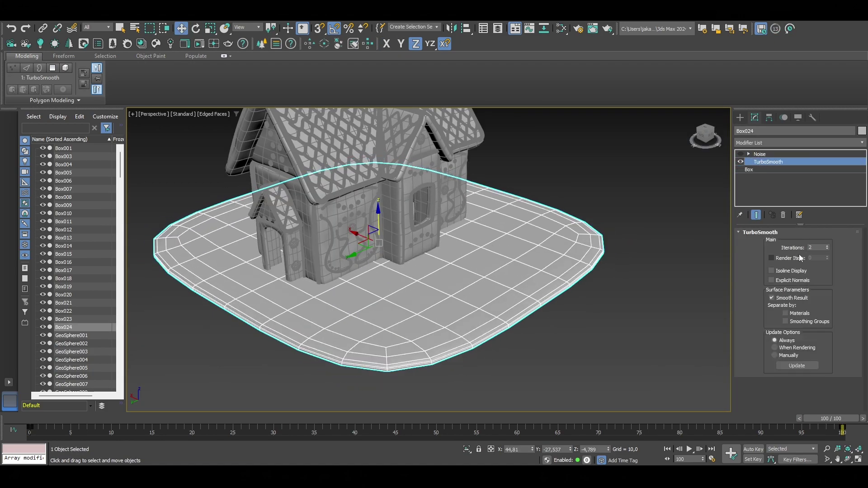
Step: Enable the Noise modifier on the base plate for a bumpy surface
{"action": "left_click", "coordinate": [760, 142]}
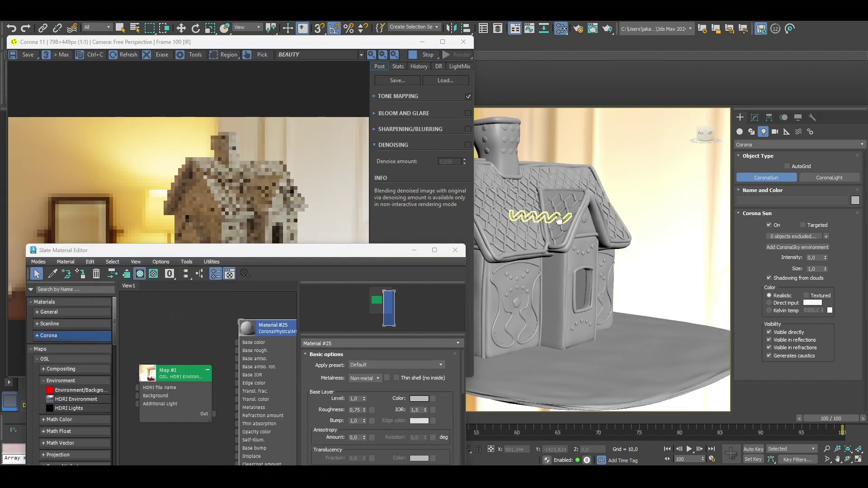
Step: Pan the view left and select a wall piece of the house
{"action": "middle_click_drag", "start_coordinate": [559, 220], "coordinate": [523, 221]}
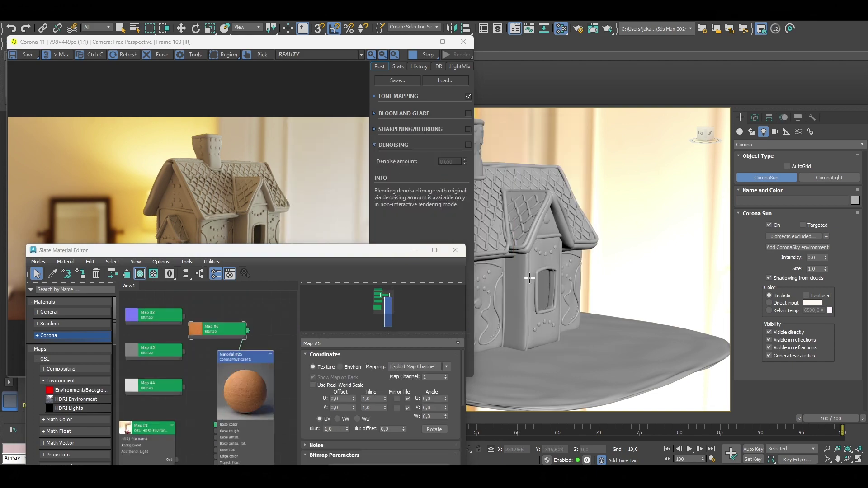
{"action": "left_click", "coordinate": [514, 275]}
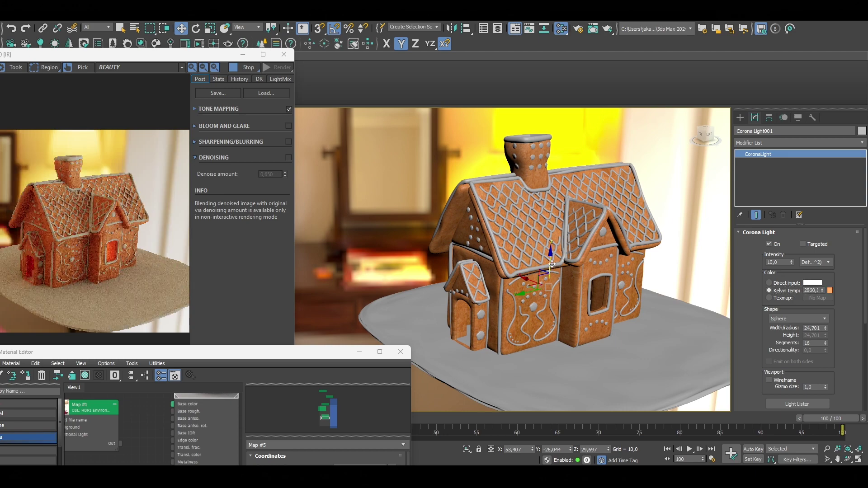
Step: Review the gingerbread material settings, then select a single object from a lower frontal view
{"action": "scroll", "coordinate": [554, 267], "scroll_direction": "up", "scroll_amount": 5}
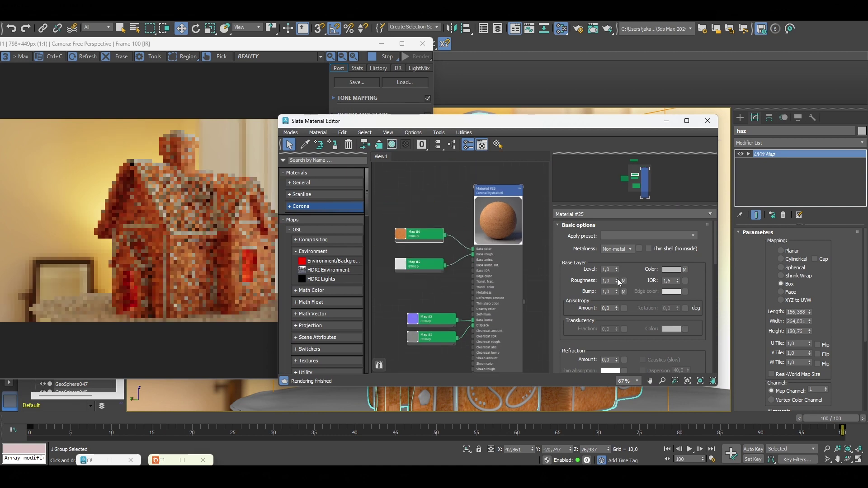
{"action": "scroll", "coordinate": [620, 278], "scroll_direction": "down", "scroll_amount": 5}
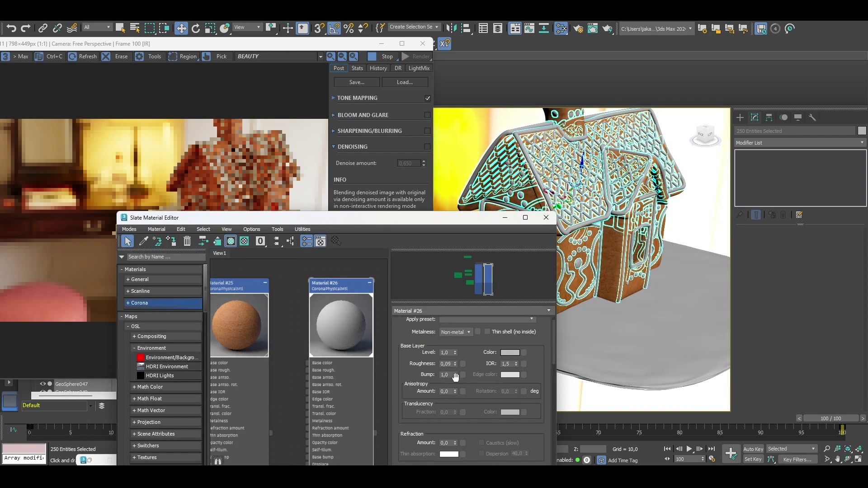
{"action": "left_click", "coordinate": [236, 300]}
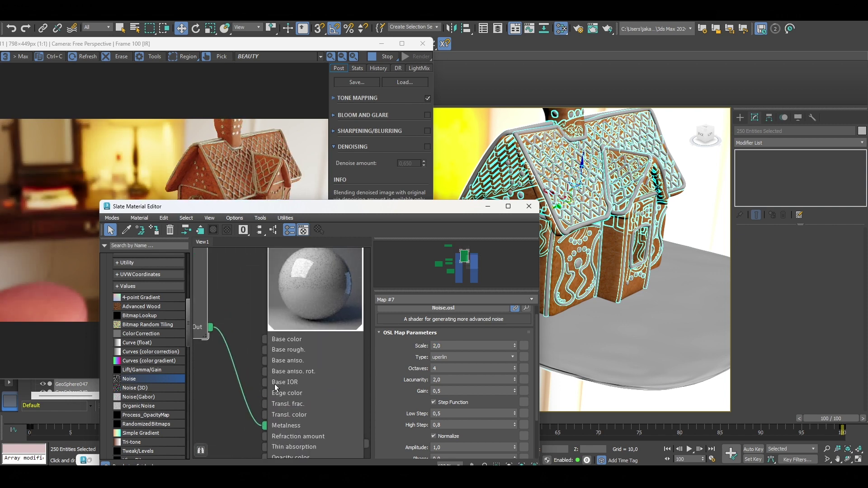
{"action": "mouse_move", "coordinate": [488, 207]}
{"action": "middle_mouse_down", "text": "alt"}
{"action": "mouse_move", "coordinate": [534, 283]}
{"action": "mouse_move", "coordinate": [500, 295]}
{"action": "middle_mouse_up", "text": "alt"}
{"action": "left_click", "coordinate": [499, 295]}
Step: Clear the selection and bring the Material Editor back into view
{"action": "left_click", "coordinate": [648, 157]}
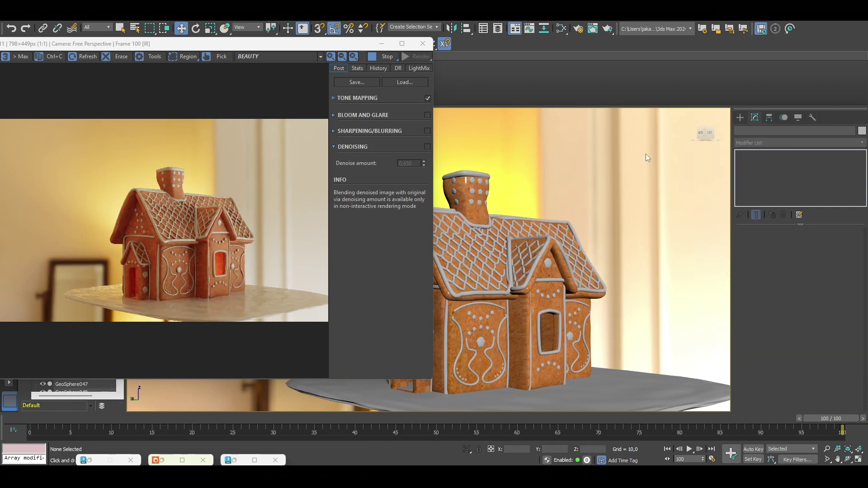
{"action": "left_click", "coordinate": [234, 462]}
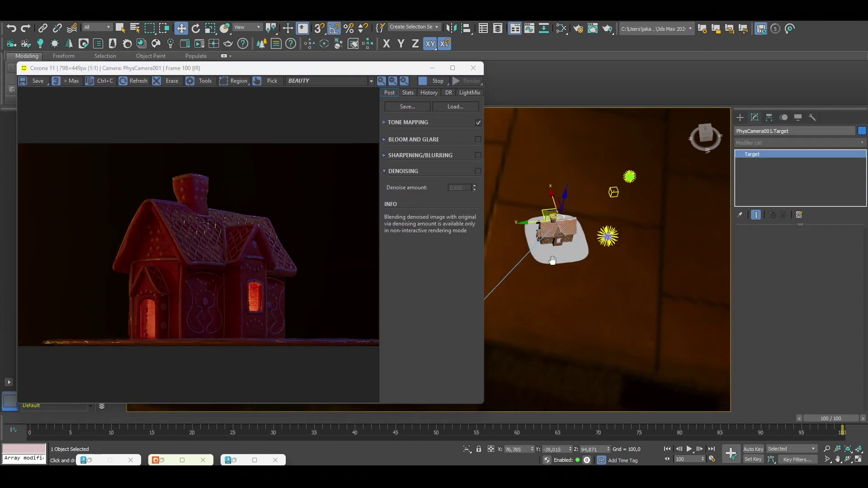
Step: Turn on Bloom and Glare and expand the Tone Mapping settings
{"action": "left_click", "coordinate": [477, 140]}
{"action": "left_click", "coordinate": [452, 122]}
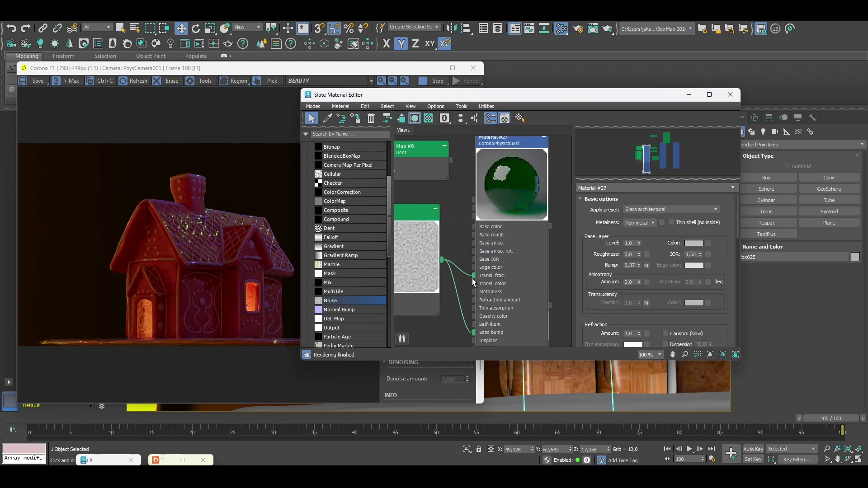
Step: Try the Glass frosted preset on Material #27, then settle on Glass tinted
{"action": "left_click", "coordinate": [669, 210]}
{"action": "left_click", "coordinate": [652, 276]}
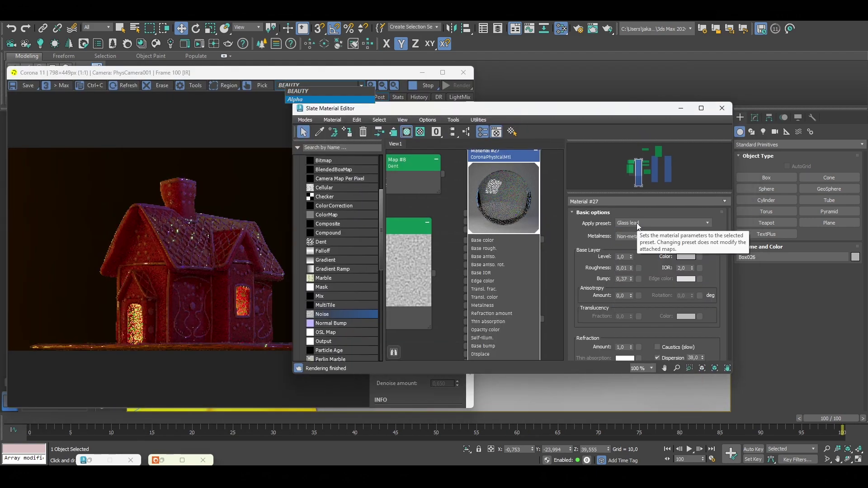
{"action": "left_click", "coordinate": [637, 223]}
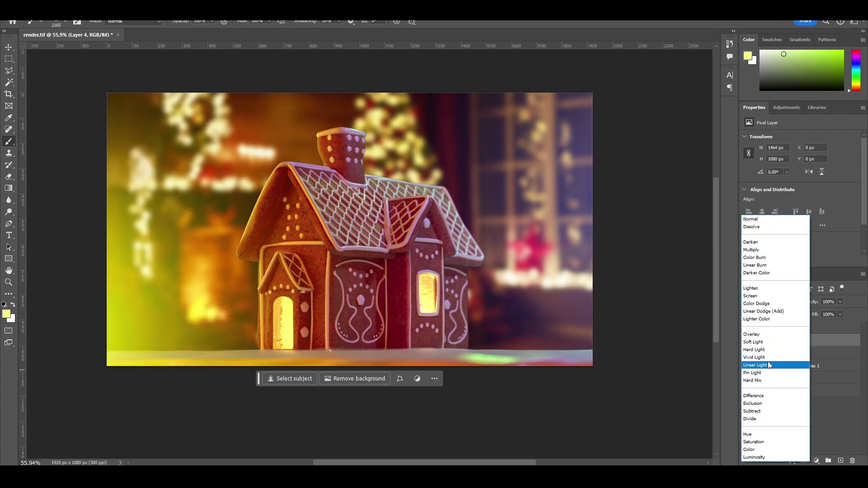
Step: Raise the glow layer to 62% opacity, set brush size 306, and blend Layer 5 as Lighter Color
{"action": "left_click", "coordinate": [768, 295]}
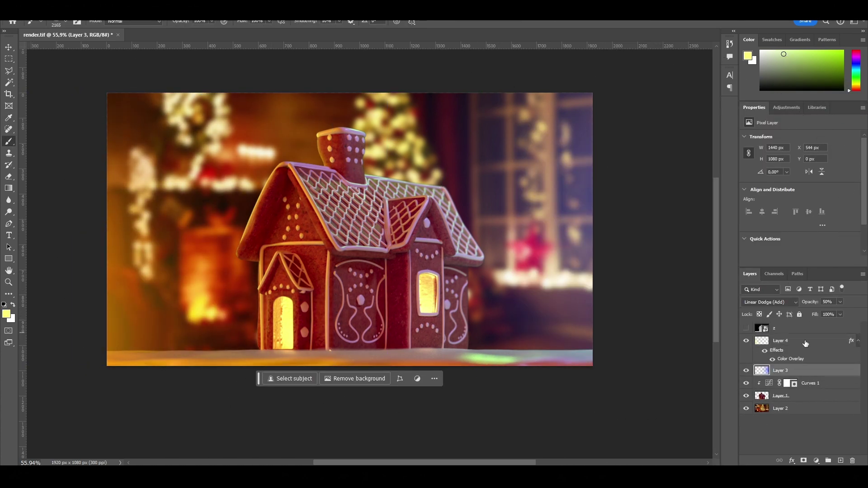
{"action": "left_click_drag", "start_coordinate": [840, 301], "coordinate": [846, 313]}
{"action": "right_click", "coordinate": [262, 317]}
{"action": "left_click", "coordinate": [769, 302]}
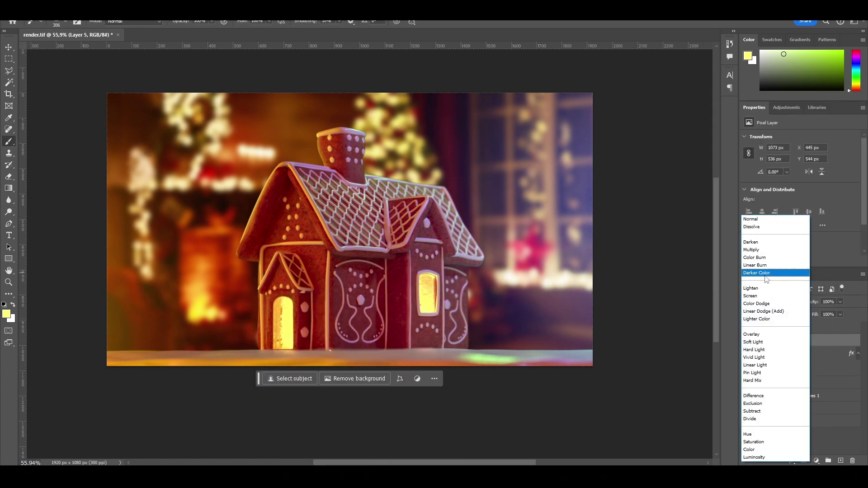
{"action": "left_click", "coordinate": [770, 302]}
Step: Add a Curves adjustment above the background image to darken it
{"action": "left_click", "coordinate": [781, 420]}
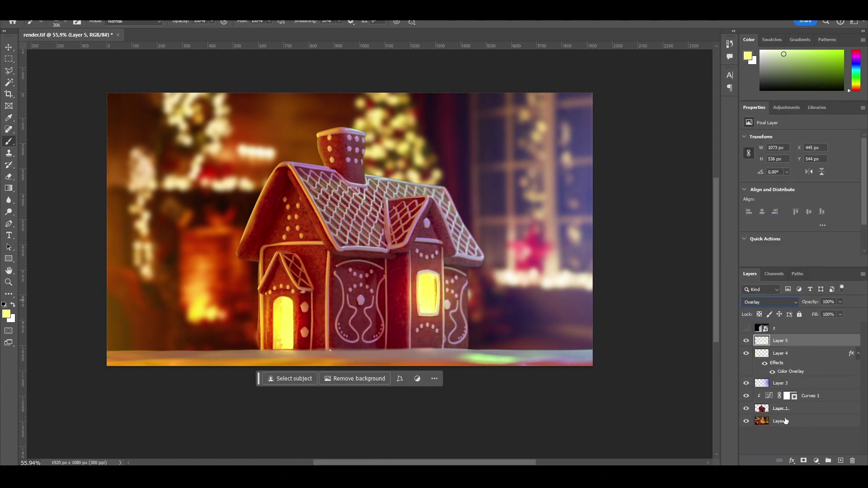
{"action": "left_click", "coordinate": [816, 460]}
{"action": "left_click", "coordinate": [843, 151]}
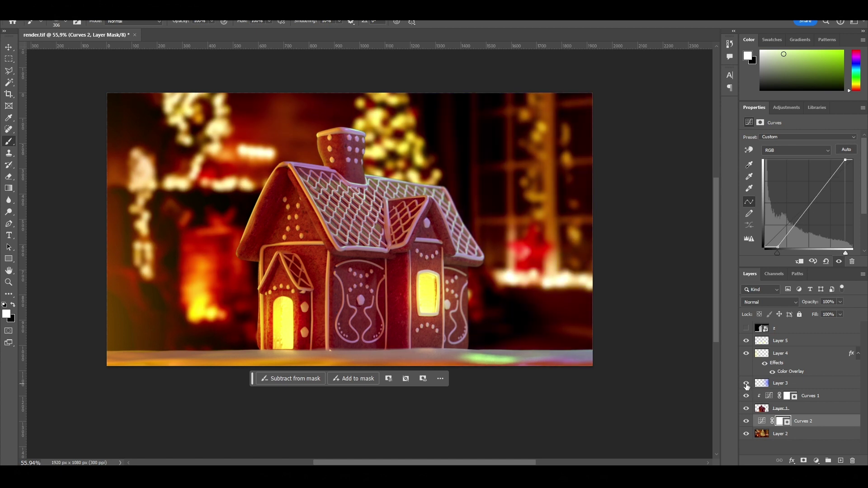
Step: Give Layer 5 a new blend mode and a Color Overlay style, switching back to the brush
{"action": "left_click", "coordinate": [780, 341]}
{"action": "left_click", "coordinate": [769, 302]}
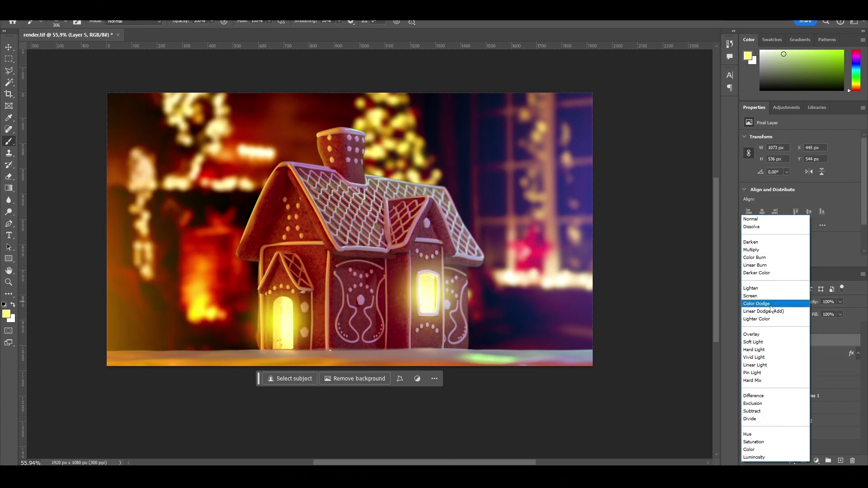
{"action": "left_click", "coordinate": [770, 357]}
{"action": "double_click", "coordinate": [774, 350]}
{"action": "left_click", "coordinate": [693, 178]}
{"action": "left_click", "coordinate": [710, 190]}
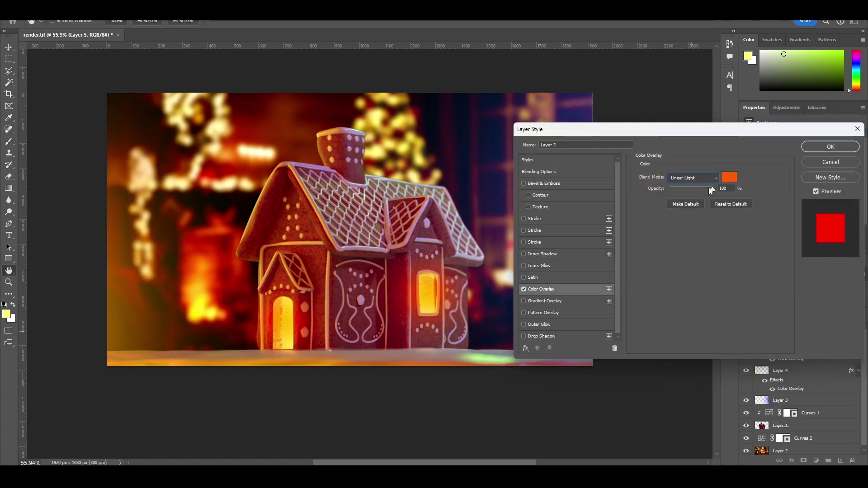
{"action": "left_click", "coordinate": [693, 178]}
{"action": "left_click", "coordinate": [728, 188]}
{"action": "key", "text": "Return"}
{"action": "key", "text": "b"}
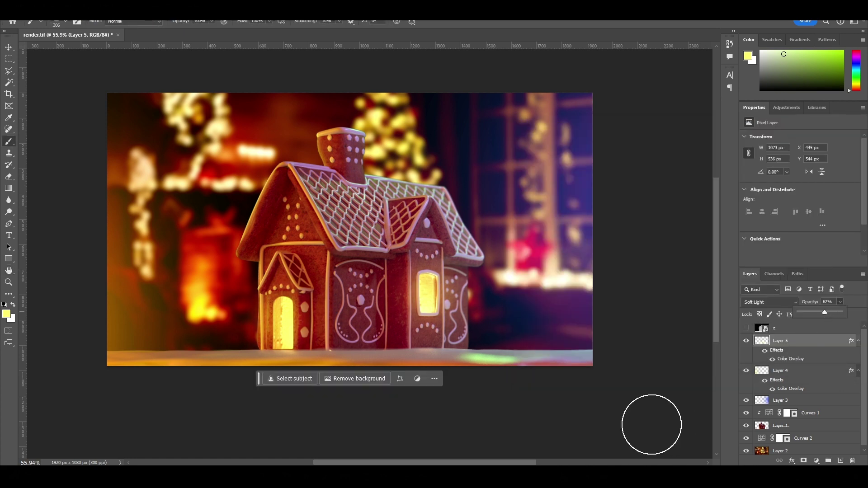
Step: Apply the Camera Raw Filter with Contrast raised to +21
{"action": "left_click", "coordinate": [149, 74]}
{"action": "left_click", "coordinate": [498, 388]}
{"action": "mouse_move", "coordinate": [690, 161]}
{"action": "left_mouse_down"}
{"action": "mouse_move", "coordinate": [701, 162]}
{"action": "mouse_move", "coordinate": [690, 181]}
{"action": "left_mouse_up"}
Step: Drag the white balance sliders up in Camera Raw to warm the image
{"action": "mouse_move", "coordinate": [691, 195]}
{"action": "left_mouse_down"}
{"action": "mouse_move", "coordinate": [680, 195]}
{"action": "mouse_move", "coordinate": [707, 197]}
{"action": "mouse_move", "coordinate": [681, 225]}
{"action": "left_mouse_up"}
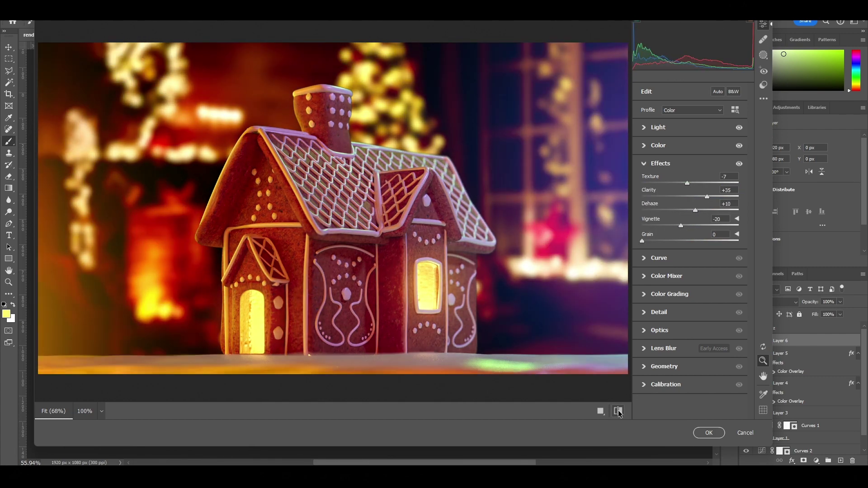